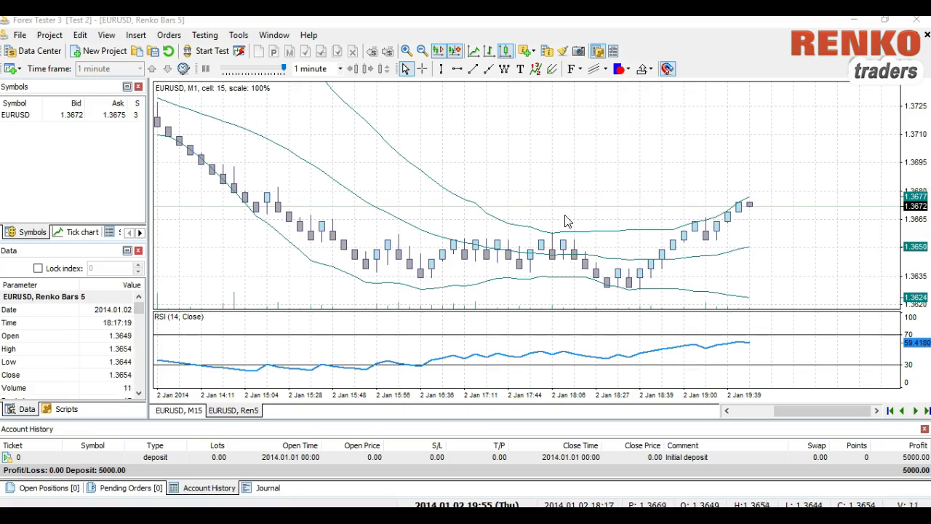
# - Open the program registration form, look over its user name, e-mail and registration key fields, and close it without registering
pyautogui.click(274, 38)
pyautogui.moveTo(246, 41)
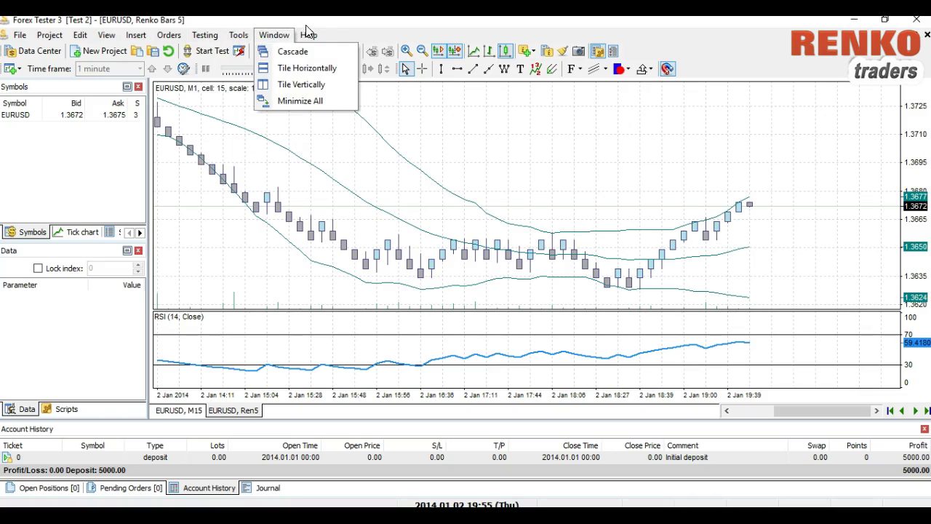
pyautogui.moveTo(304, 40)
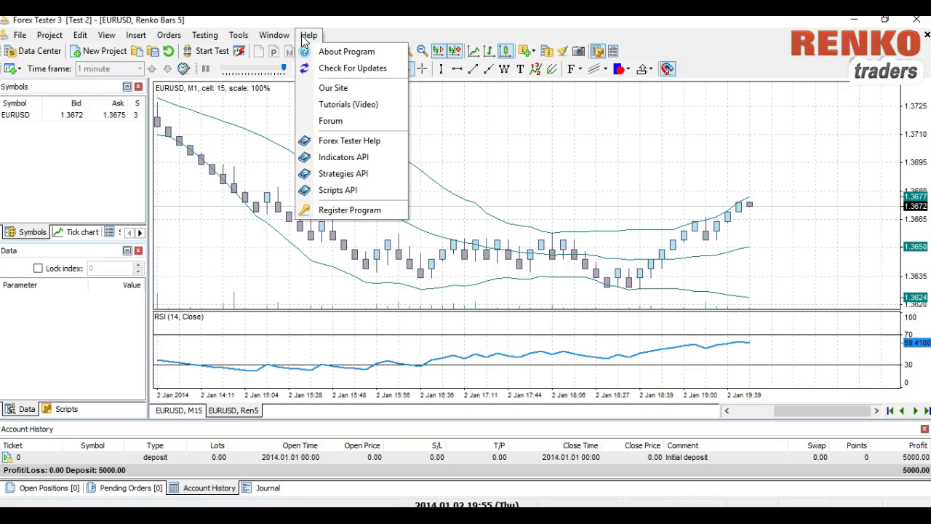
pyautogui.click(343, 213)
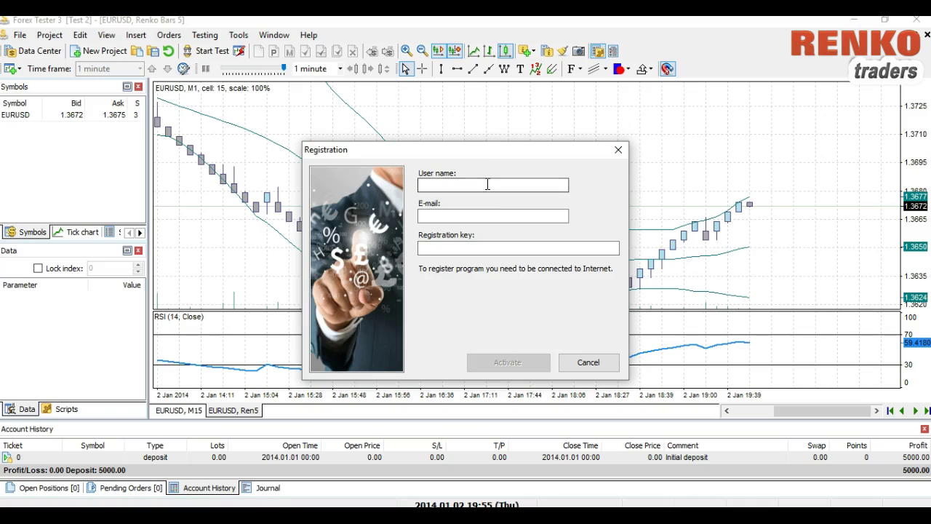
pyautogui.click(509, 249)
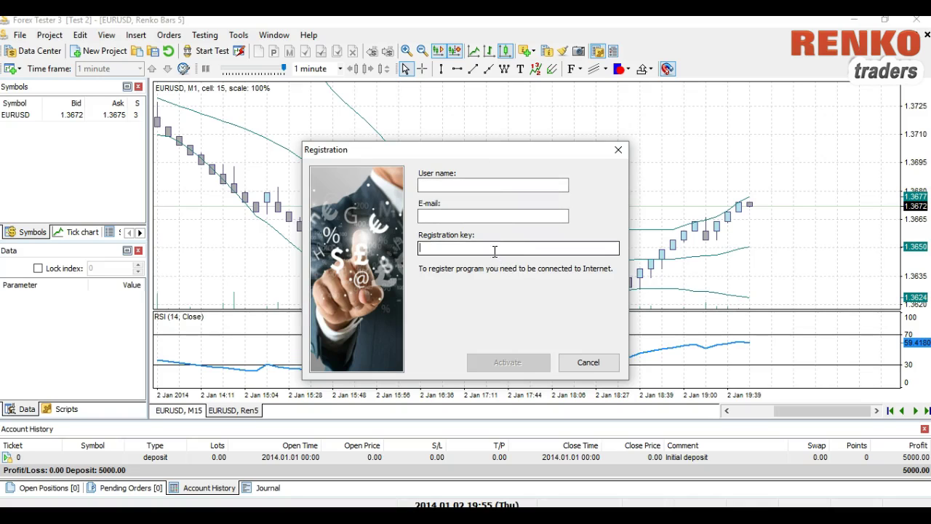
pyautogui.click(589, 361)
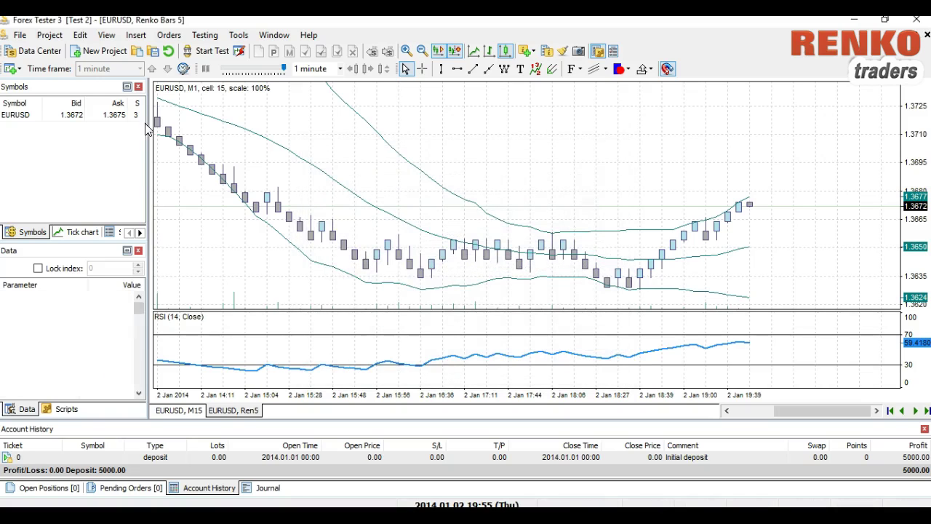
pyautogui.click(20, 37)
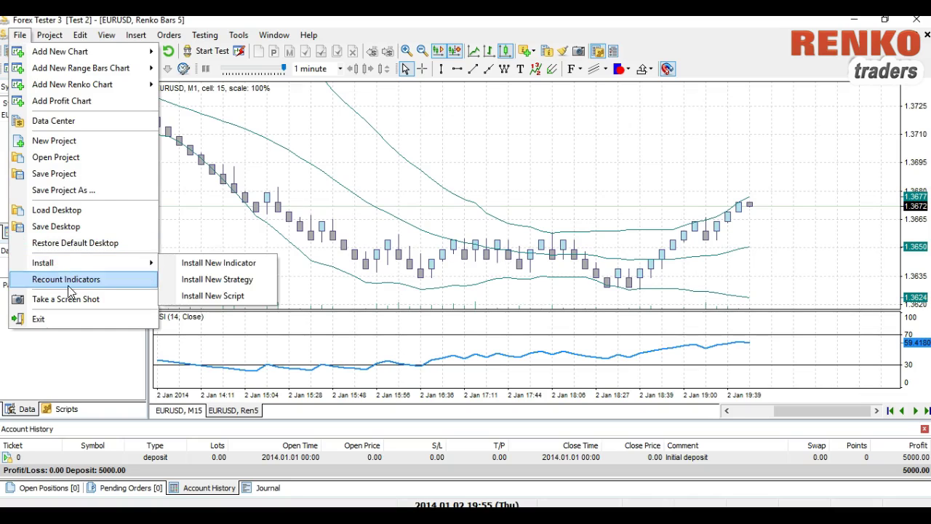
pyautogui.moveTo(134, 37)
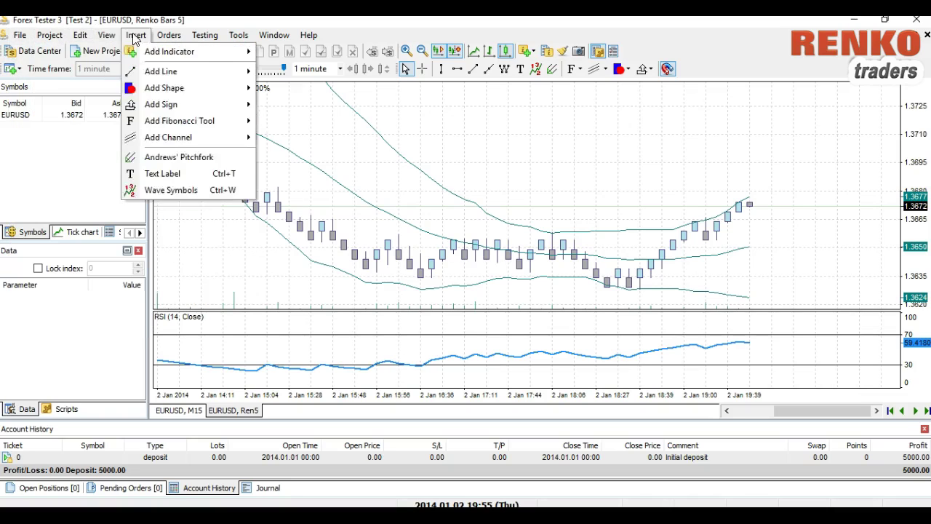
pyautogui.click(256, 68)
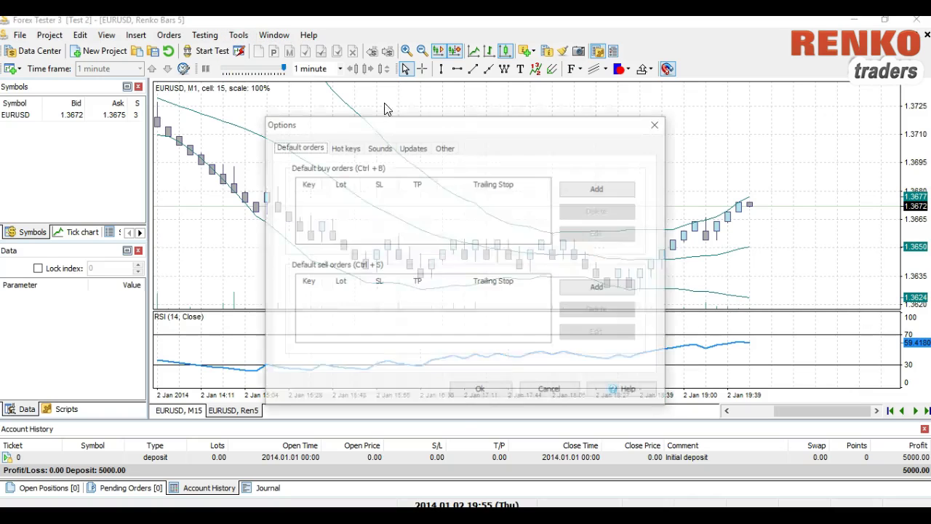
pyautogui.click(654, 126)
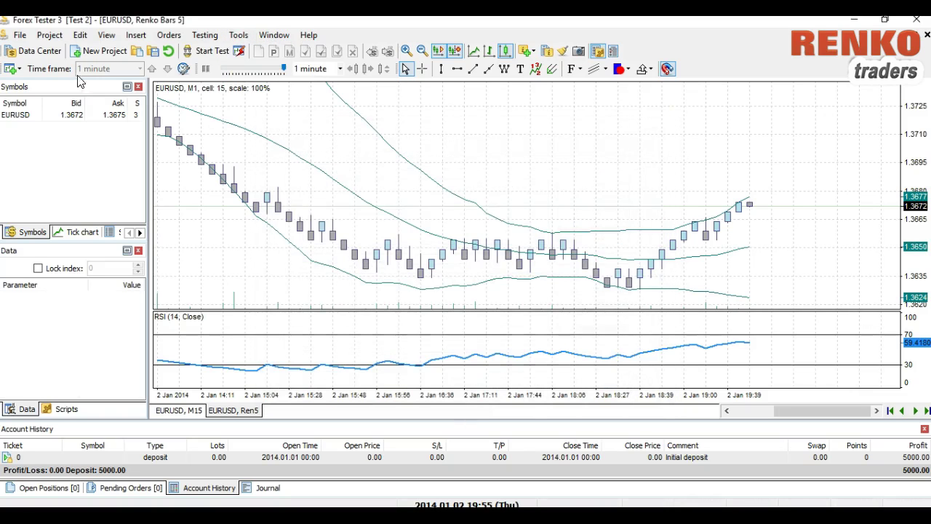
pyautogui.click(78, 38)
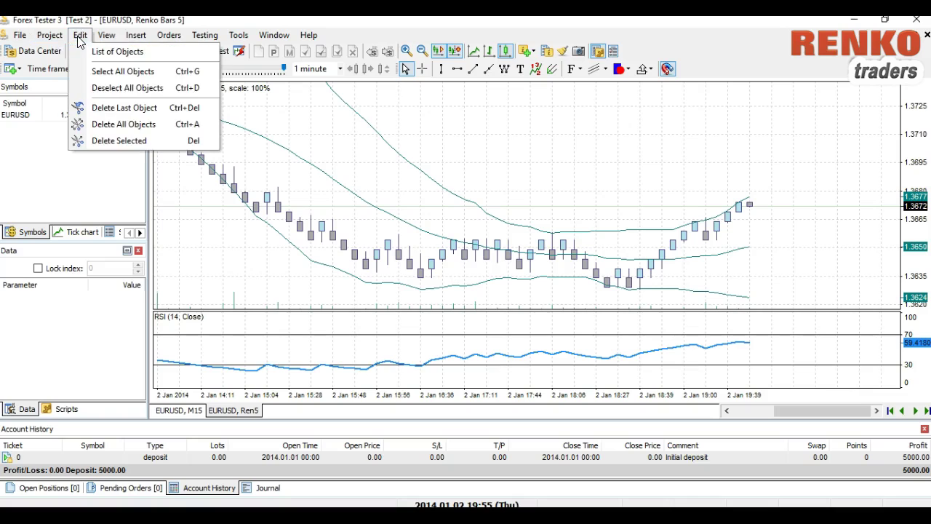
pyautogui.press('Escape')
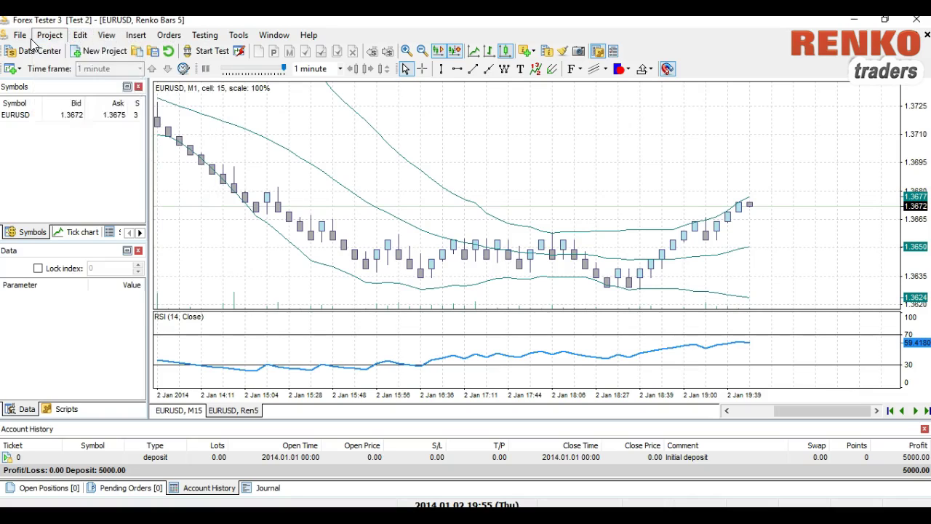
# - Open the Data Center and select the EURUSD, GBPUSD and USDJPY symbols for group settings
pyautogui.click(20, 35)
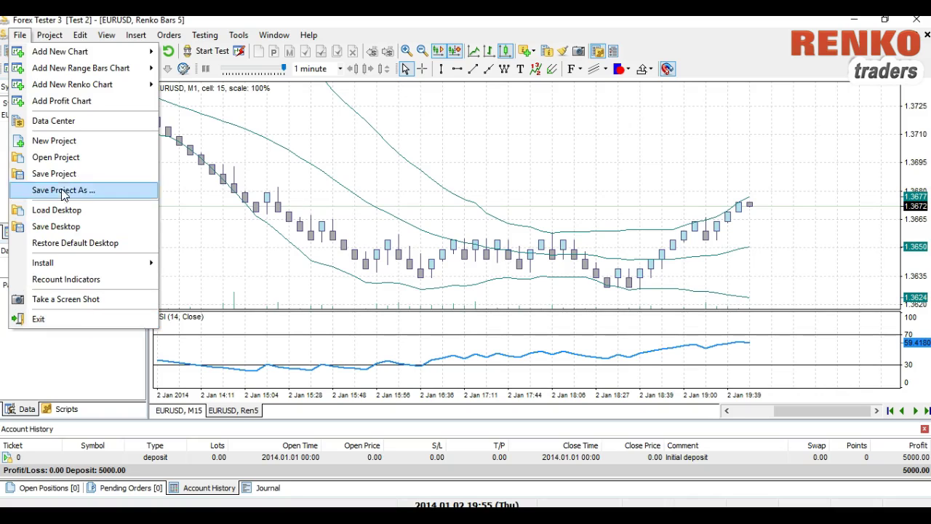
pyautogui.click(51, 122)
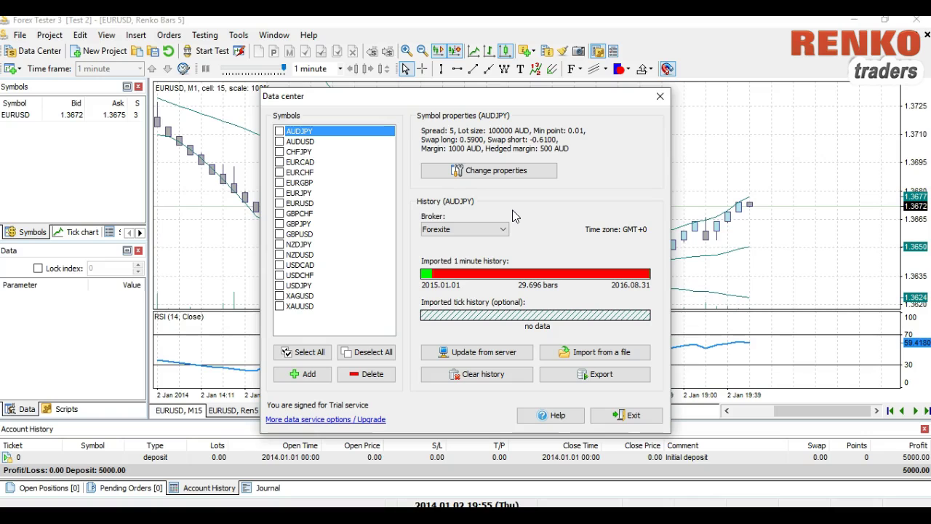
pyautogui.moveTo(357, 104); pyautogui.dragTo(342, 80)
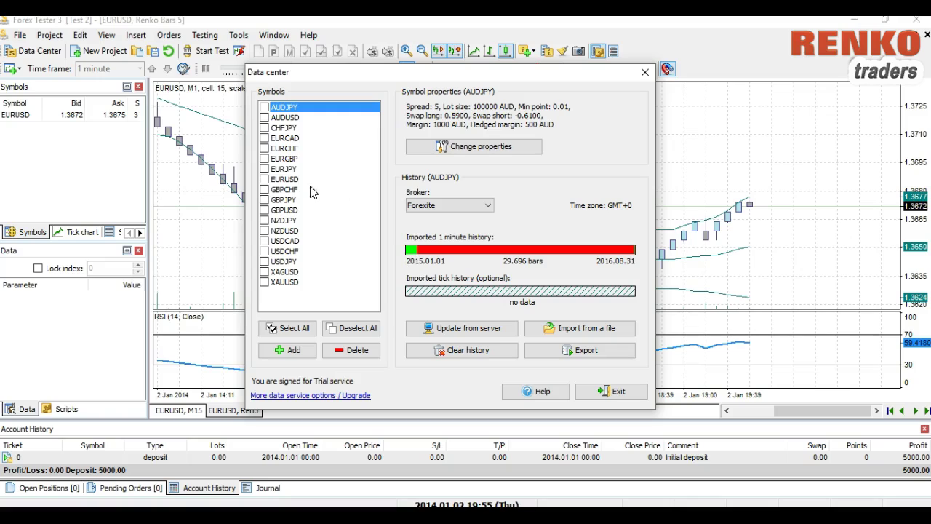
pyautogui.click(265, 179)
pyautogui.click(264, 209)
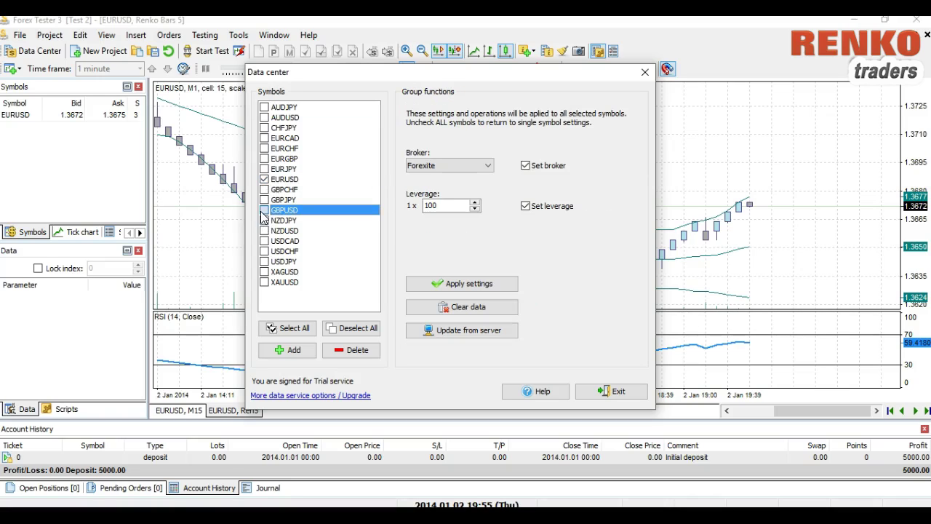
pyautogui.click(264, 261)
# - Keep Forexite as broker, set the leverage of the selected symbols to 1 x 200, and apply the settings
pyautogui.click(451, 165)
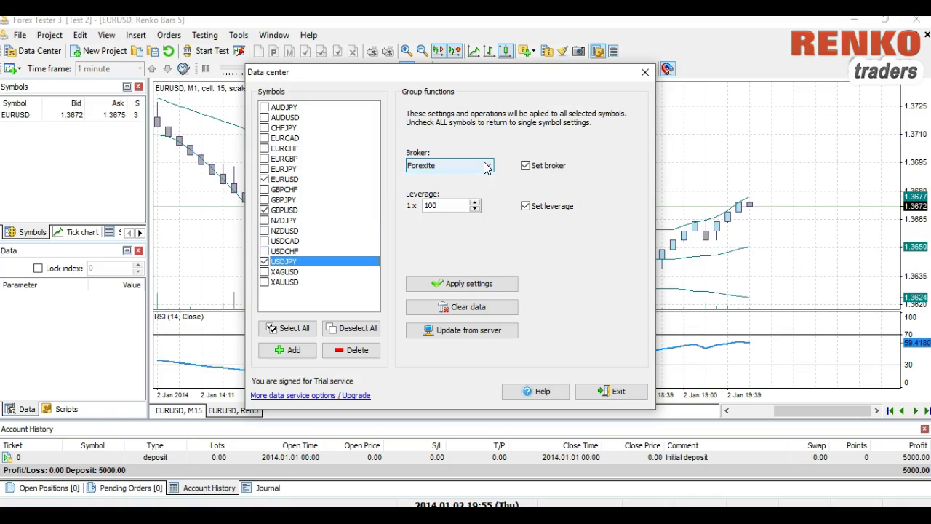
pyautogui.moveTo(491, 202)
pyautogui.mouseDown()
pyautogui.moveTo(492, 220)
pyautogui.moveTo(491, 191)
pyautogui.moveTo(487, 210)
pyautogui.mouseUp()
pyautogui.click(517, 197)
pyautogui.press('Tab')
pyautogui.write('200')
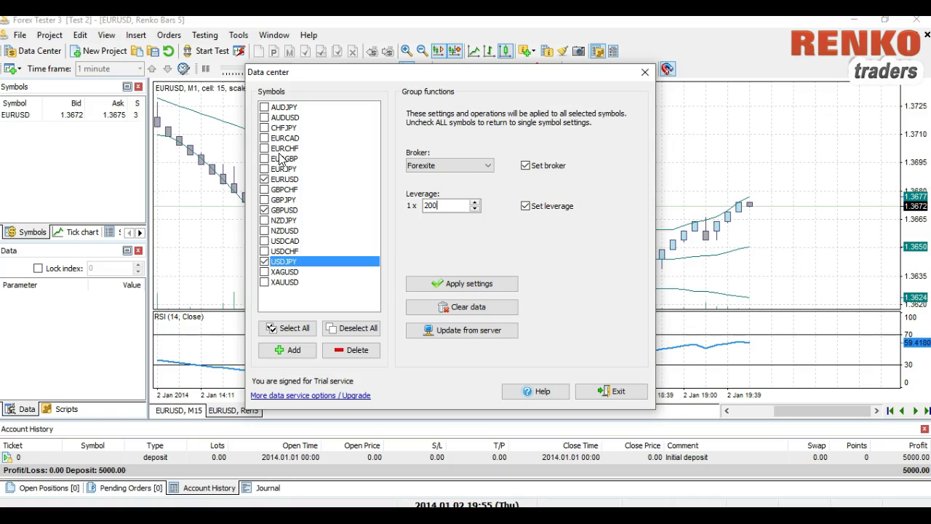
pyautogui.click(504, 284)
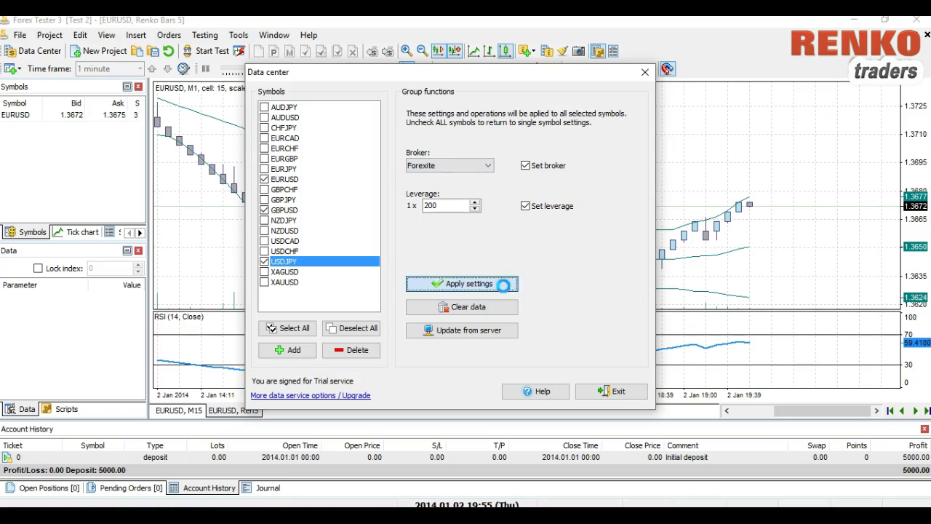
pyautogui.click(609, 285)
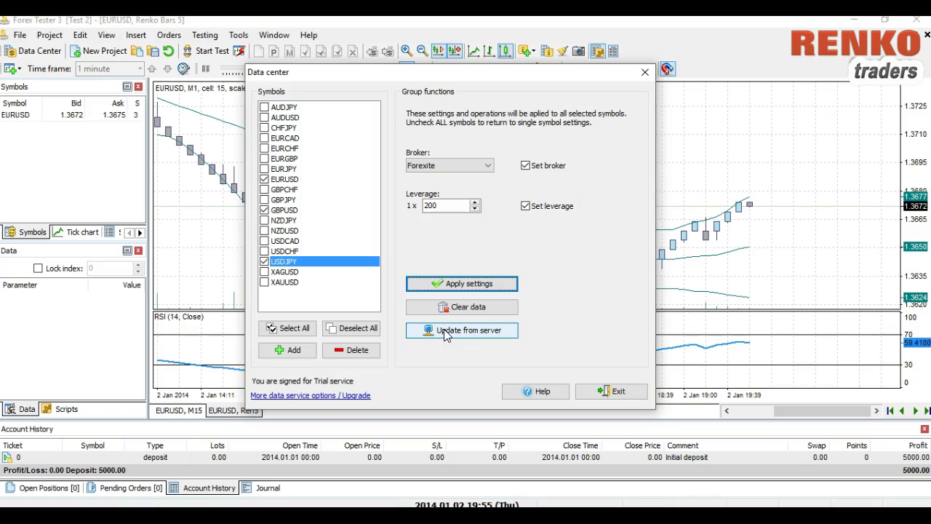
# - Start a server history update for the selected symbols, limited to the part from 2014.01.01 to 2016.08.31
pyautogui.click(445, 331)
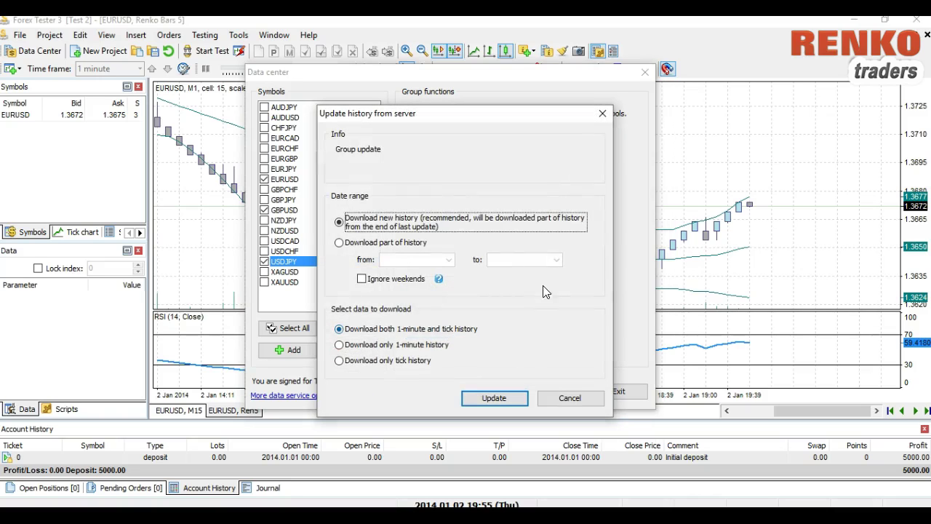
pyautogui.click(401, 243)
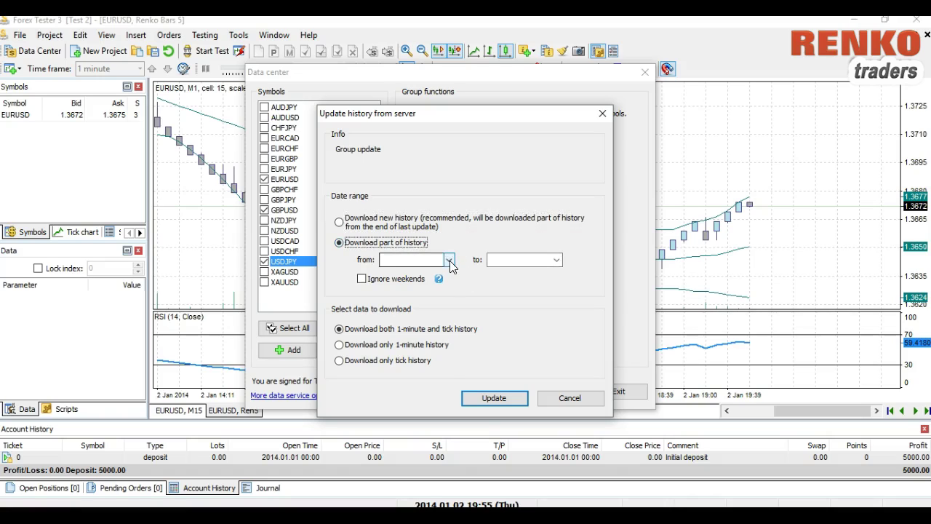
pyautogui.click(450, 262)
pyautogui.click(418, 275)
pyautogui.click(357, 274)
pyautogui.click(357, 274)
pyautogui.click(357, 275)
pyautogui.click(357, 274)
pyautogui.click(357, 274)
pyautogui.click(358, 274)
pyautogui.click(357, 274)
pyautogui.click(357, 274)
pyautogui.click(357, 275)
pyautogui.click(407, 274)
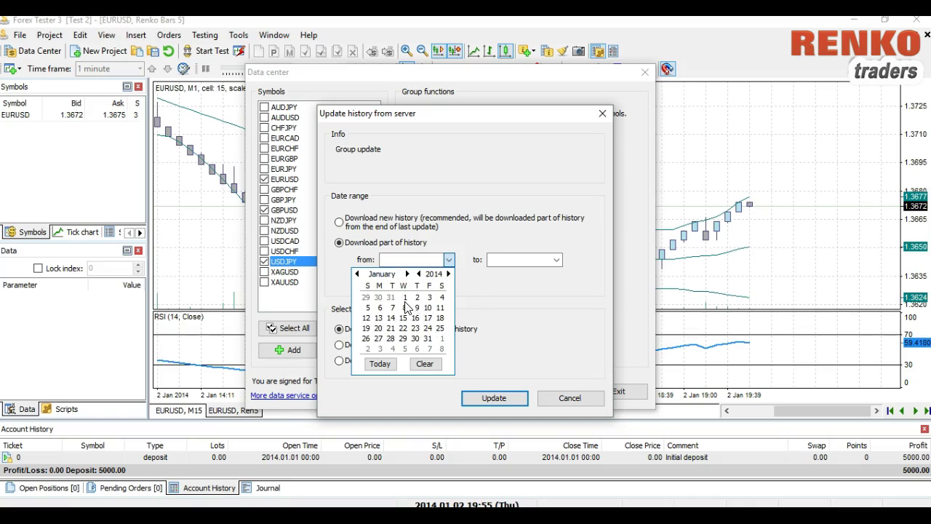
pyautogui.click(405, 298)
pyautogui.click(557, 260)
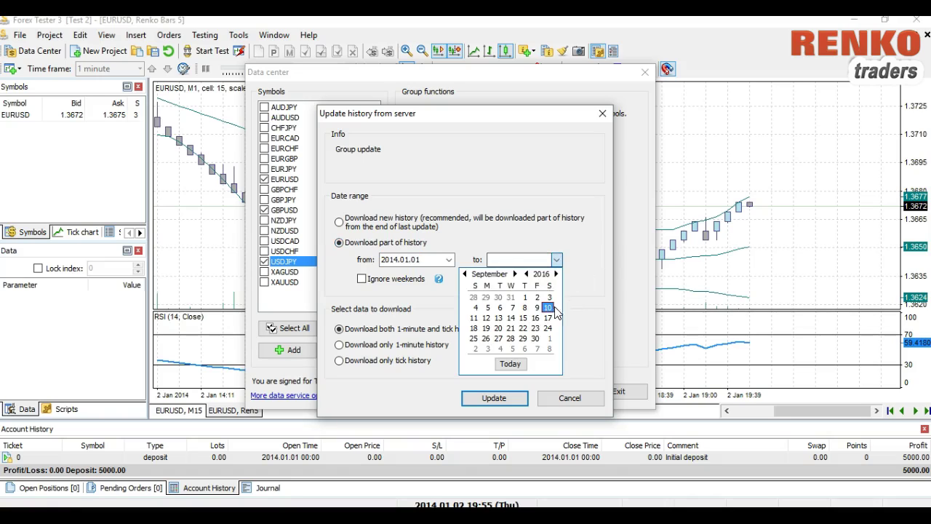
pyautogui.click(512, 297)
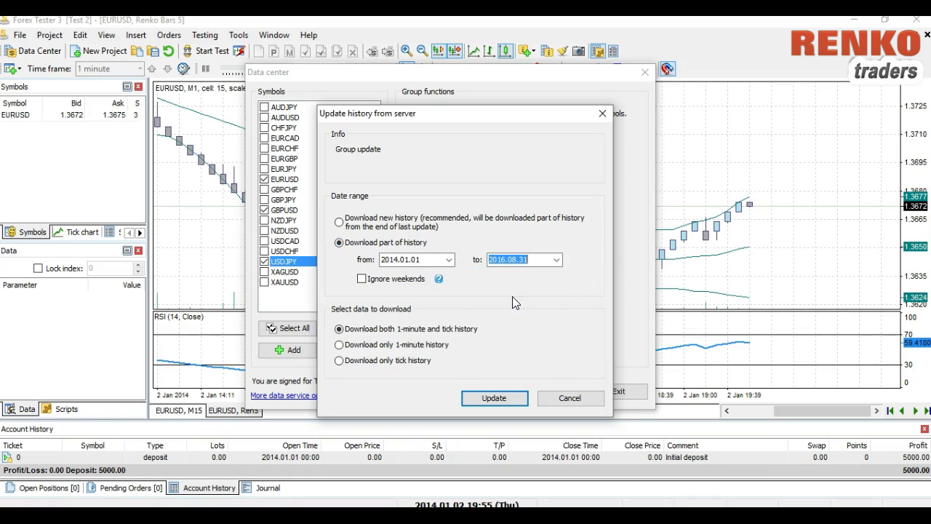
# - Read the help on ignoring weekends, enable that option, download both 1-minute and tick history, and exit the Data Center
pyautogui.click(438, 279)
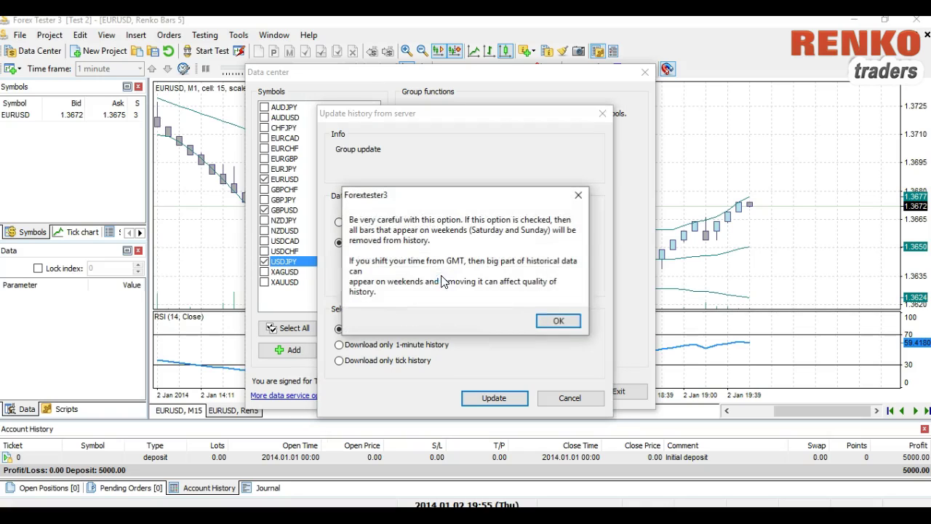
pyautogui.click(558, 321)
pyautogui.click(362, 279)
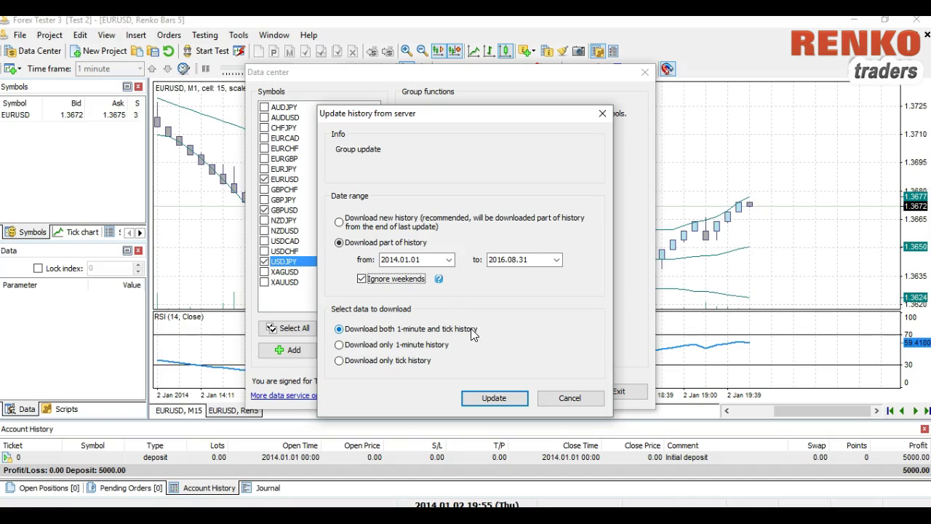
pyautogui.click(497, 400)
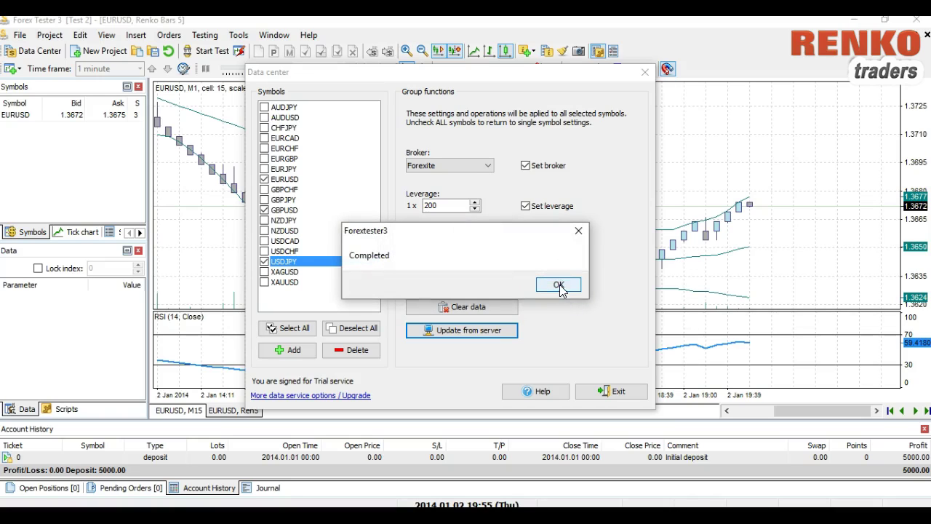
pyautogui.click(559, 285)
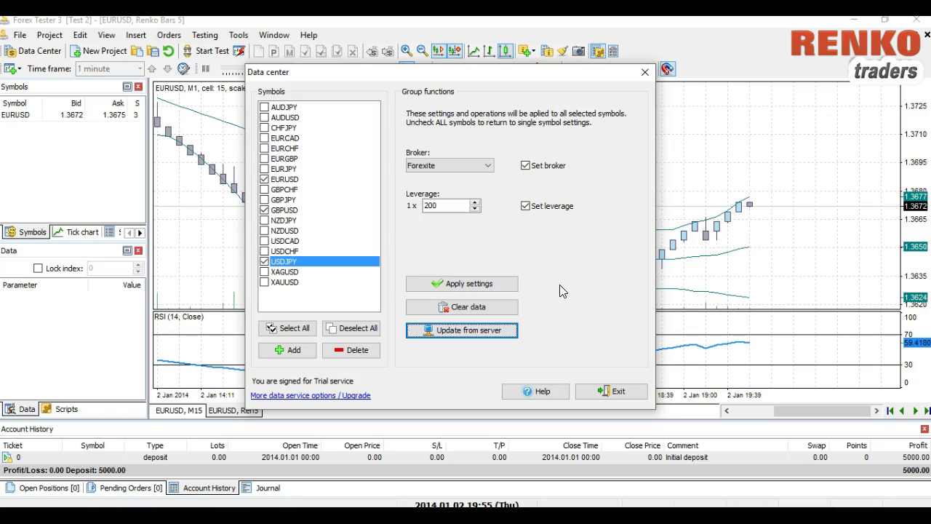
pyautogui.click(620, 392)
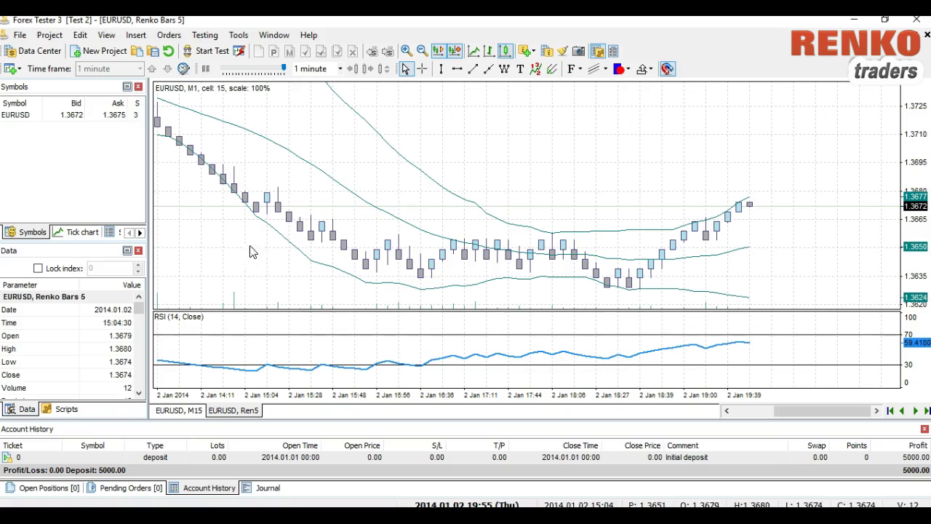
# - Start a new project named Renko-Demo with an initial deposit of 1000 USD and continue to symbol selection
pyautogui.click(49, 35)
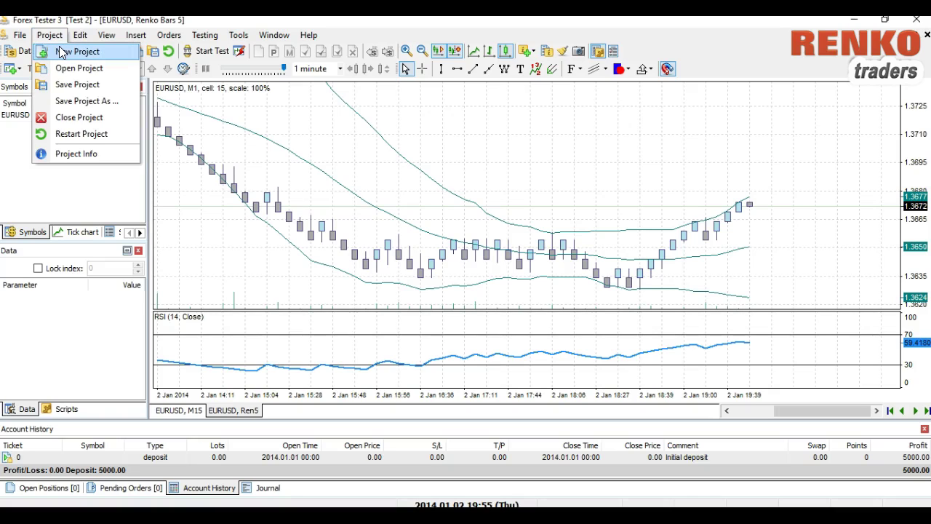
pyautogui.click(63, 52)
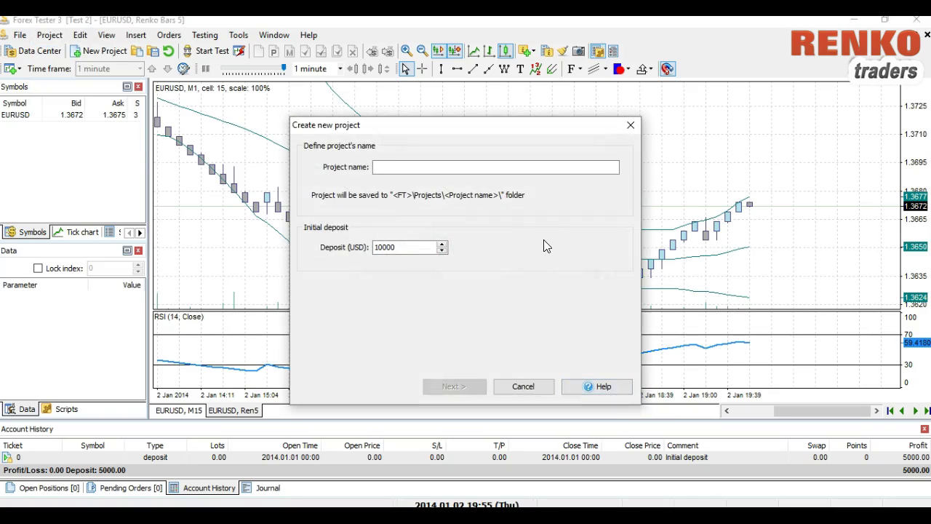
pyautogui.write('Renko-Demo')
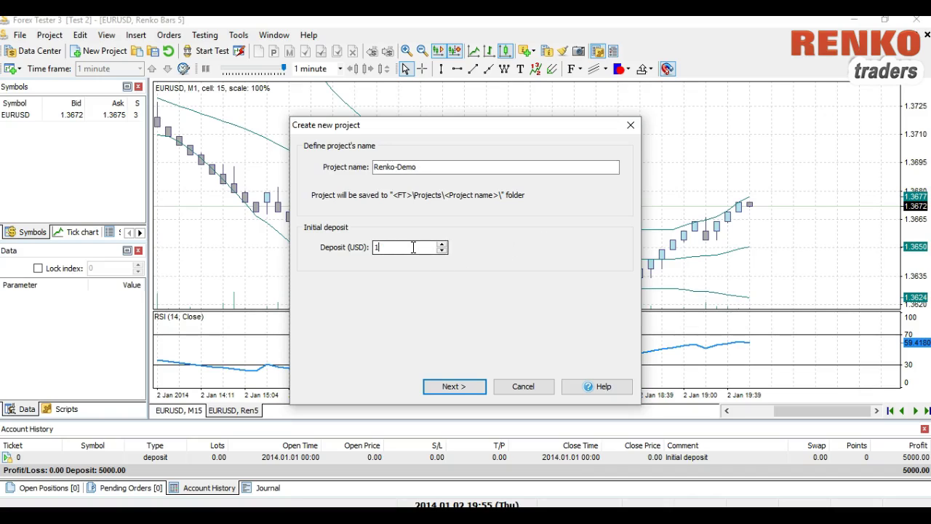
pyautogui.write('5000')
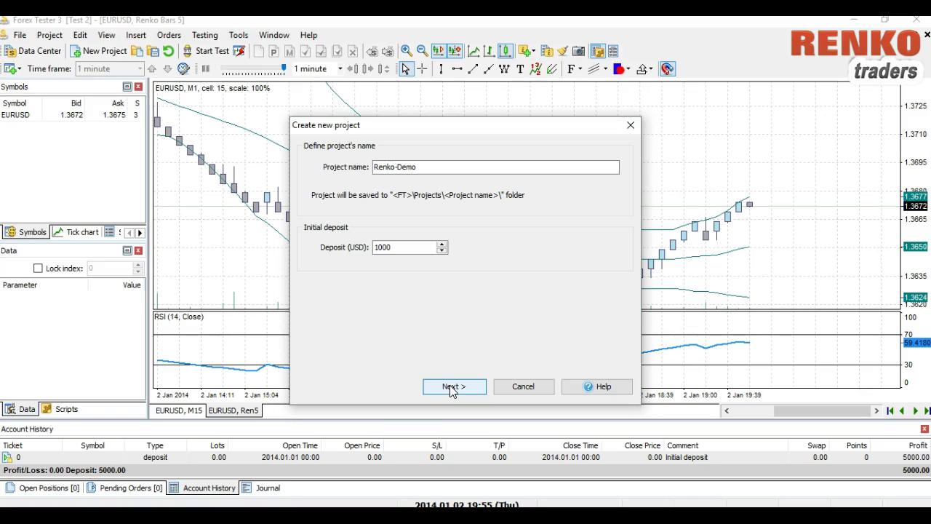
pyautogui.click(451, 391)
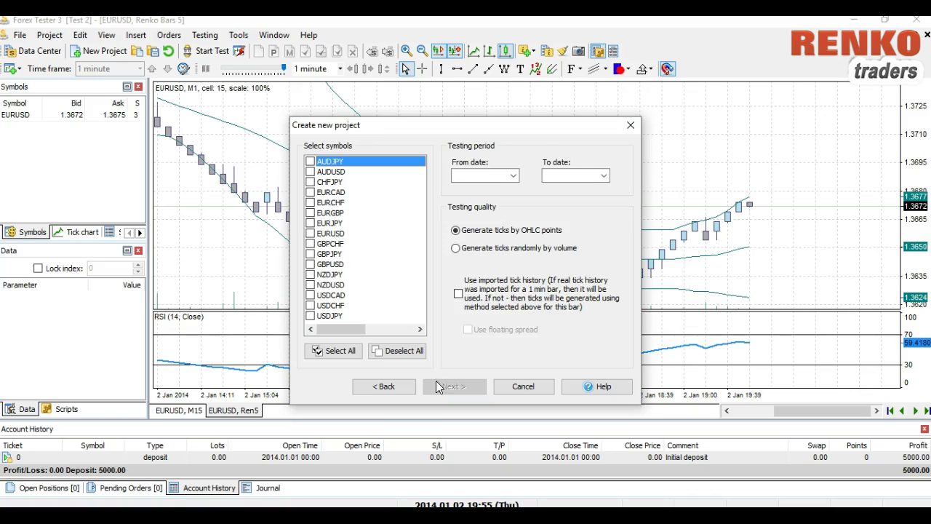
# - Select EURUSD, GBPUSD and USDJPY as the symbols for the new project
pyautogui.click(335, 234)
pyautogui.click(310, 235)
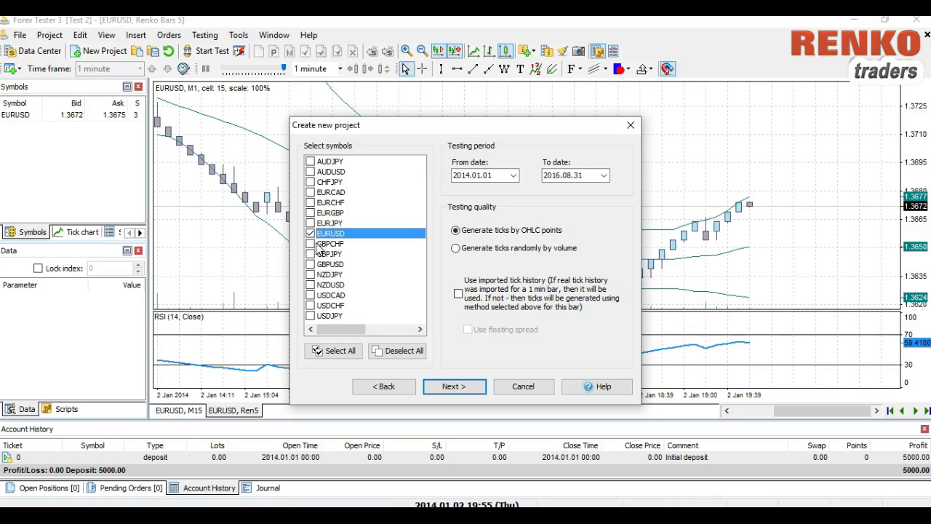
pyautogui.click(311, 264)
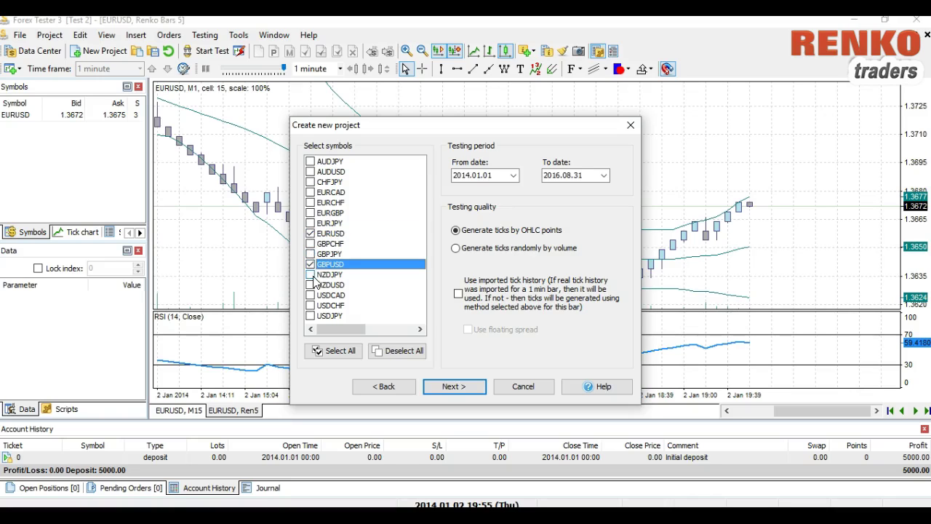
pyautogui.click(311, 315)
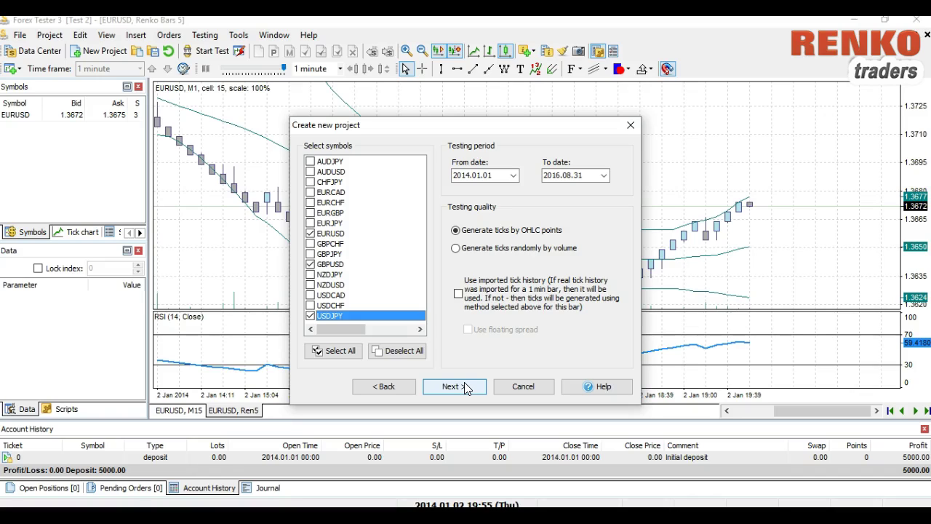
# - Enable the use of imported tick history and floating spread, and continue to the time zone settings
pyautogui.click(459, 296)
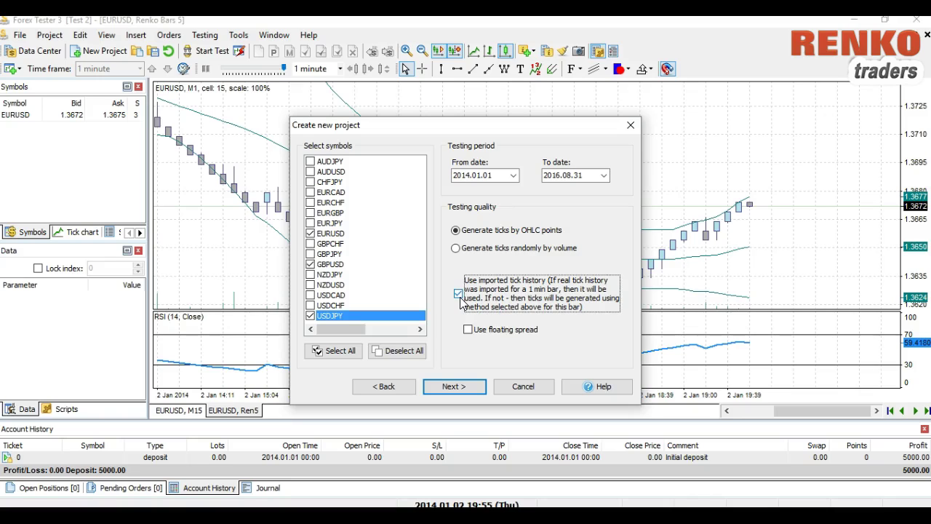
pyautogui.click(472, 331)
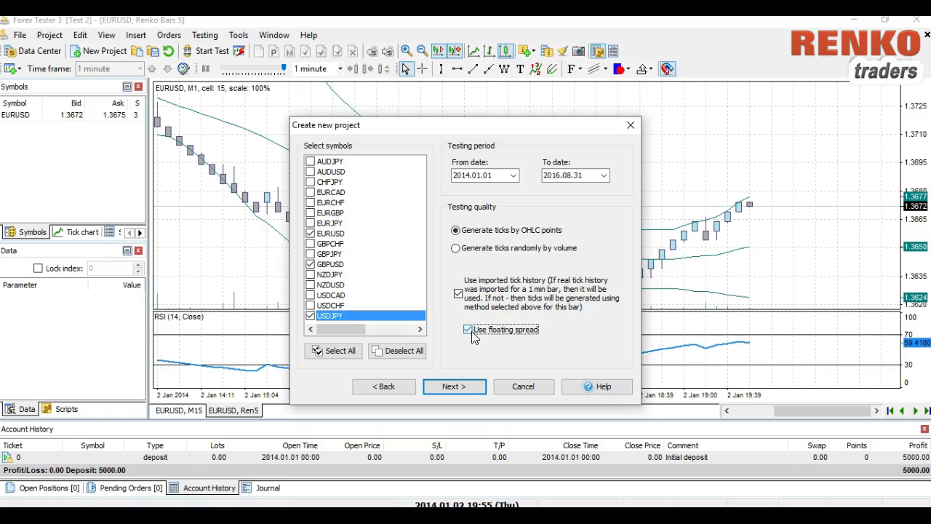
pyautogui.click(453, 393)
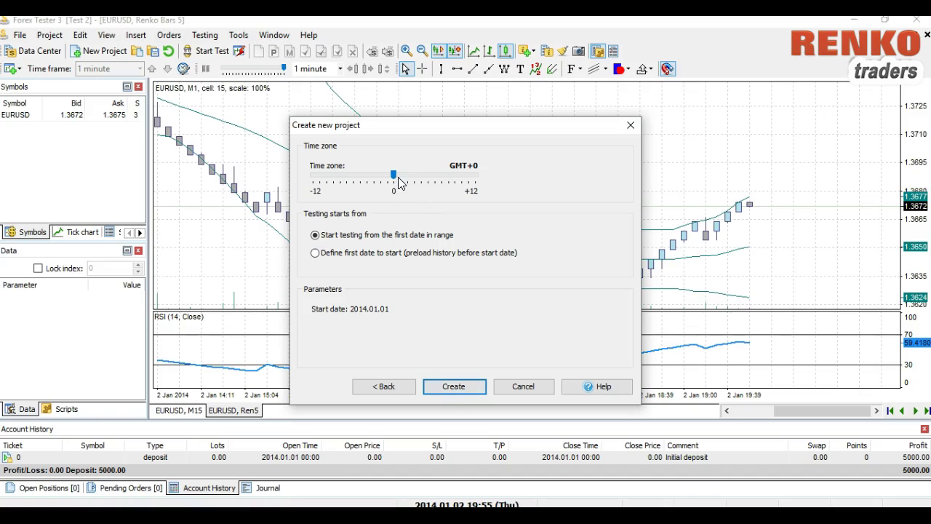
# - Set the time zone to GMT+3, define 2014.03.03 as the first test date with preloaded history, and create the project
pyautogui.moveTo(397, 175); pyautogui.dragTo(413, 176)
pyautogui.click(316, 253)
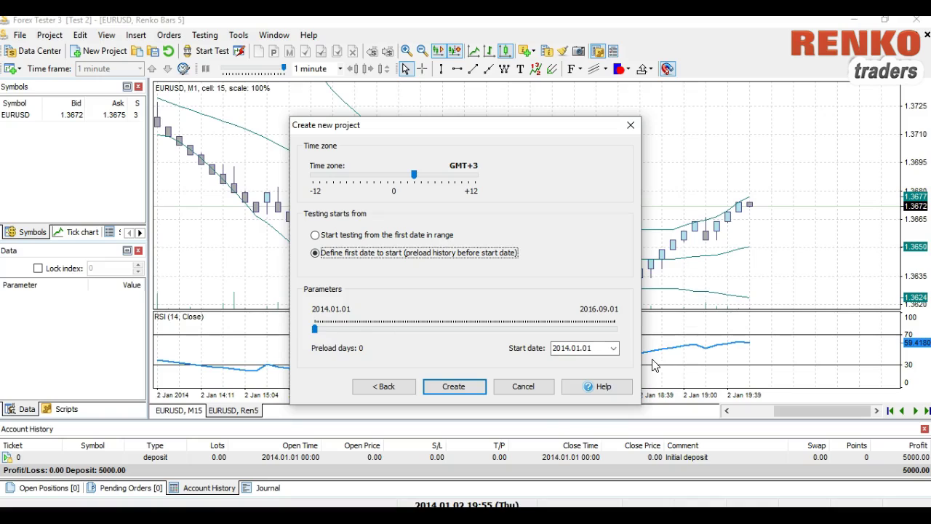
pyautogui.click(613, 349)
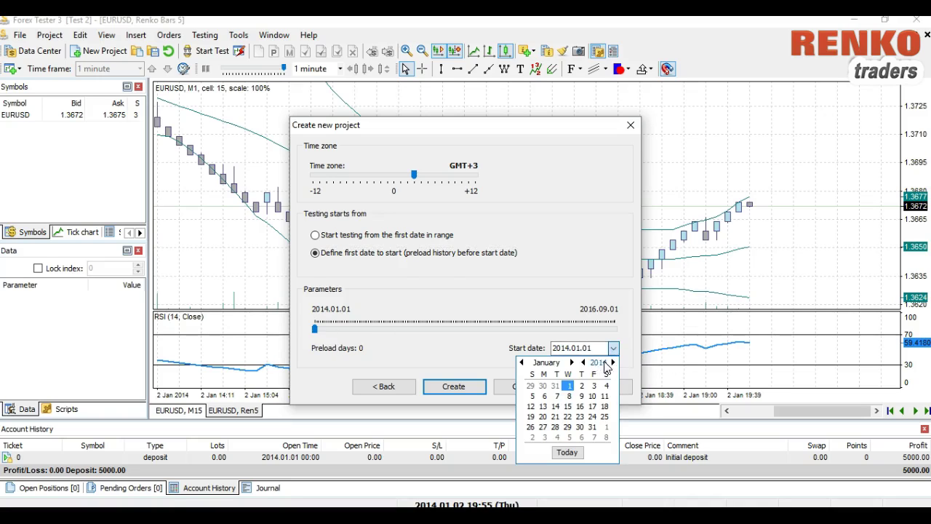
pyautogui.click(572, 363)
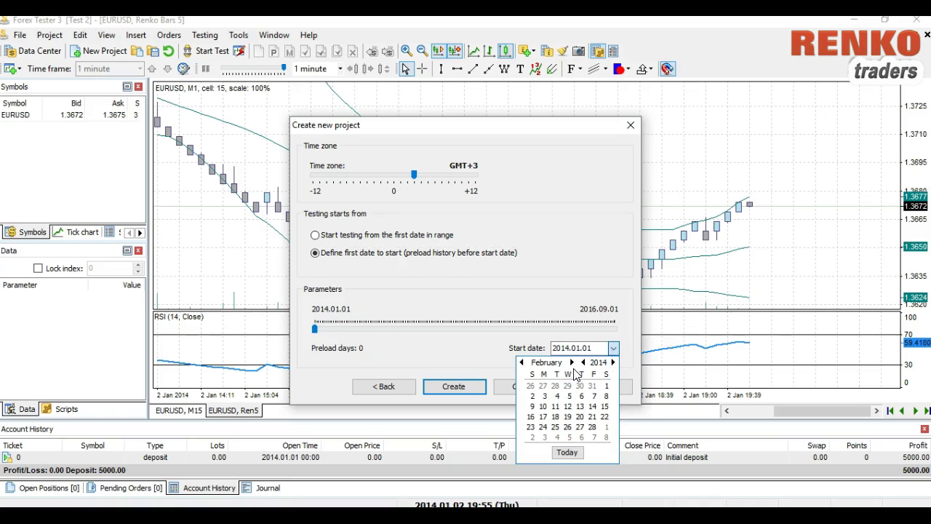
pyautogui.click(572, 362)
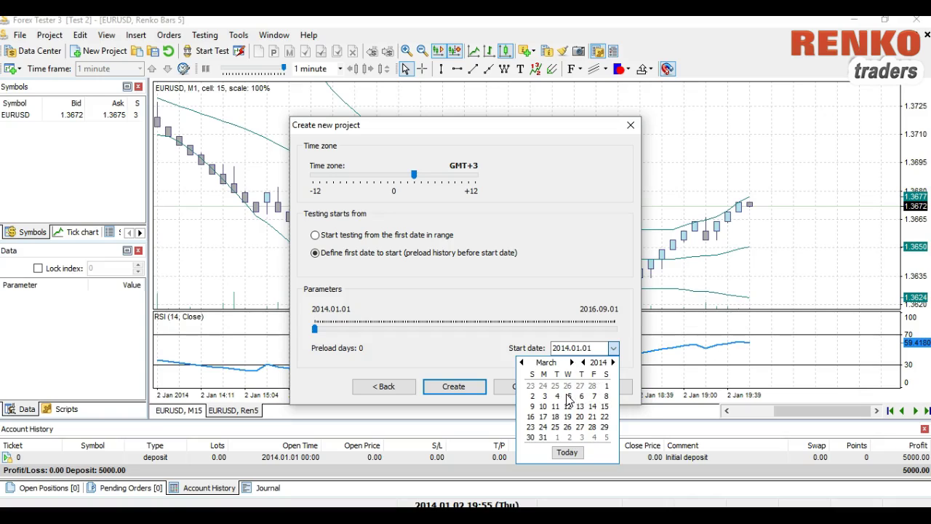
pyautogui.click(544, 396)
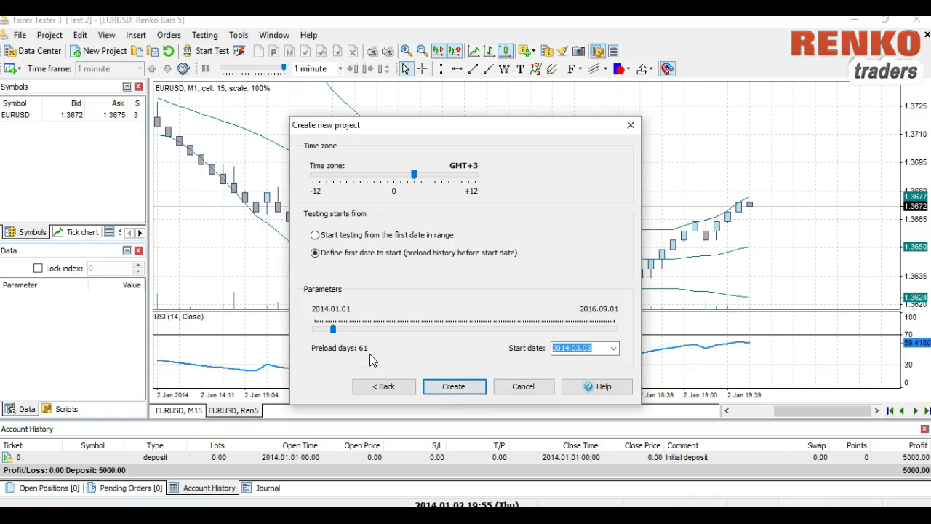
pyautogui.click(468, 392)
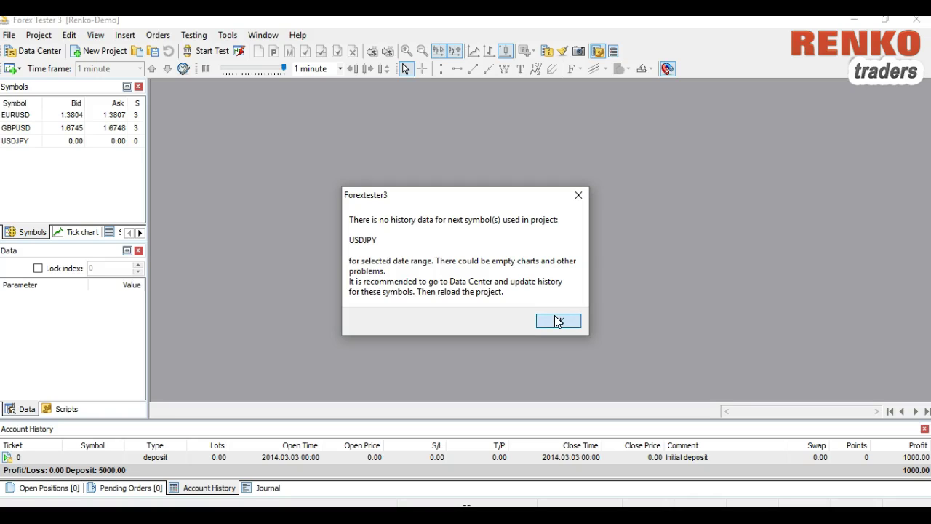
pyautogui.click(557, 321)
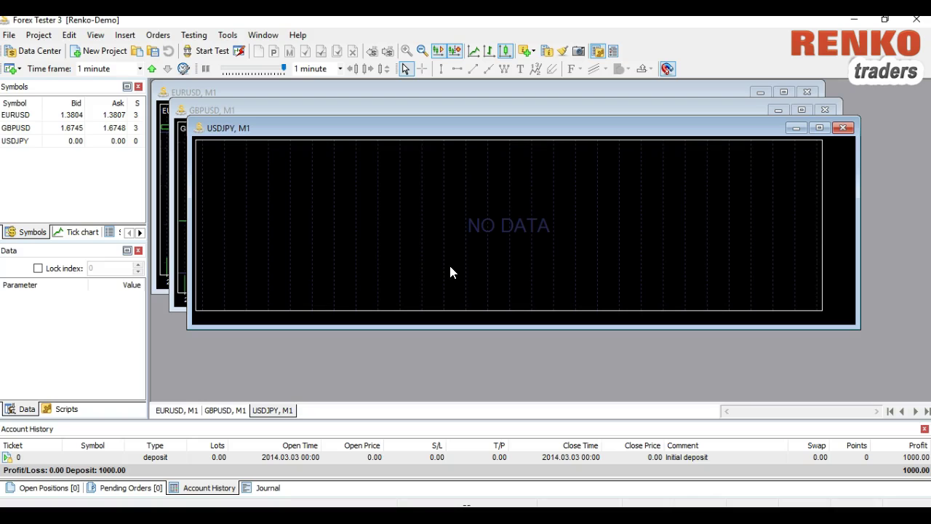
# - Close the default M1 charts of USDJPY, GBPUSD and EURUSD
pyautogui.click(842, 128)
pyautogui.click(825, 111)
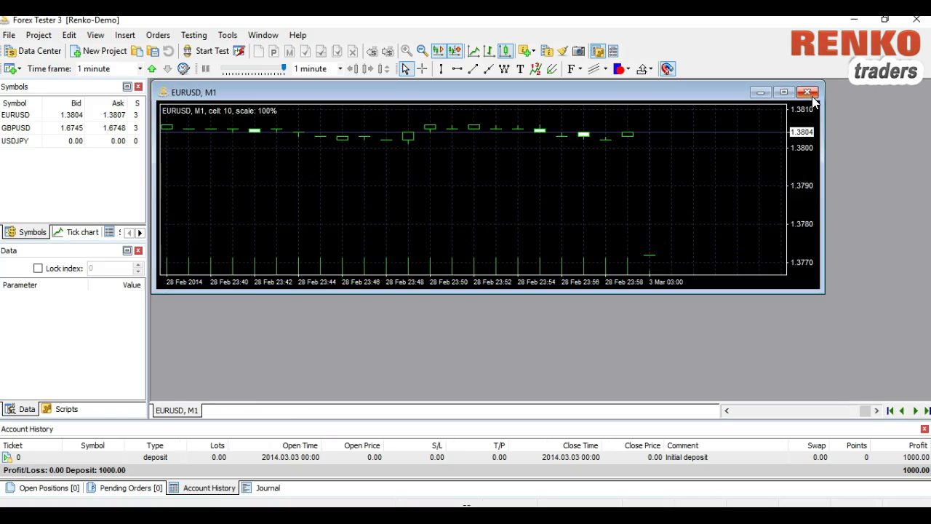
pyautogui.click(811, 96)
pyautogui.click(18, 119)
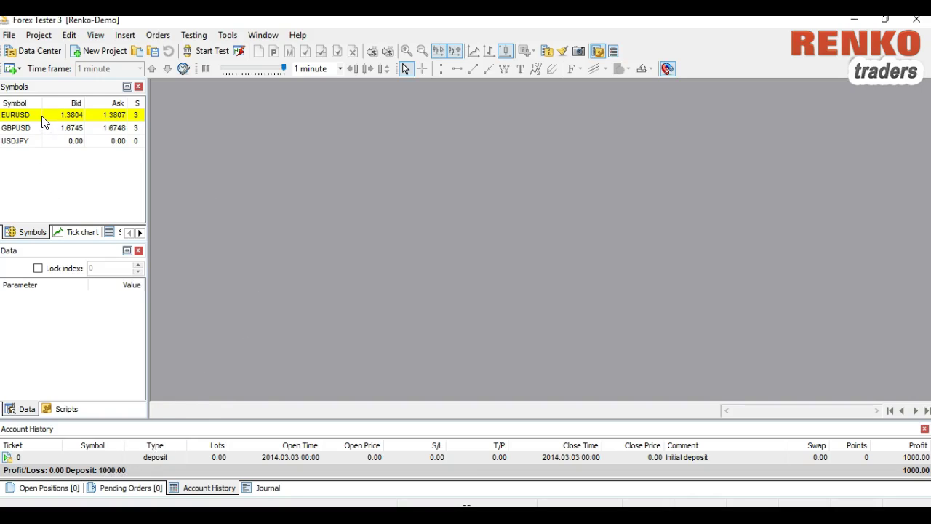
# - Add a EURUSD Renko chart with a bar size of 5 points and maximize its window
pyautogui.click(9, 35)
pyautogui.click(39, 35)
pyautogui.click(9, 35)
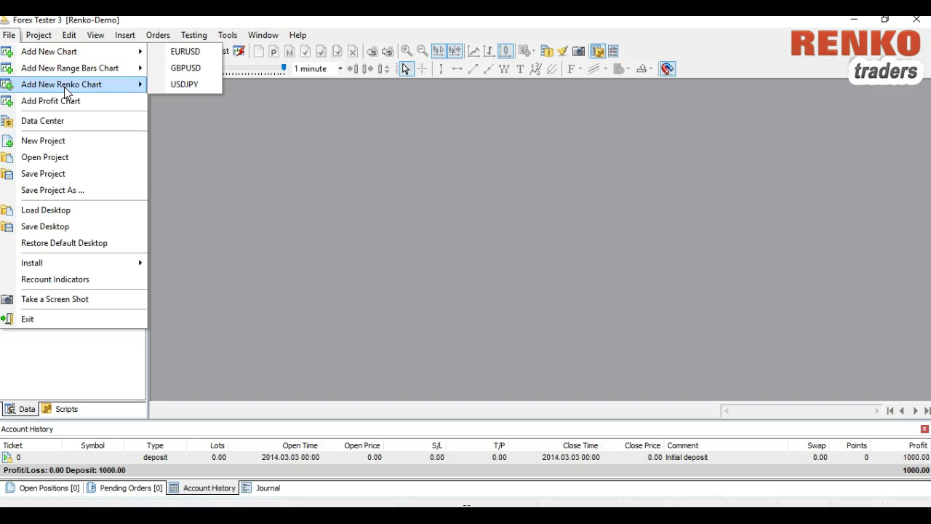
pyautogui.moveTo(64, 87)
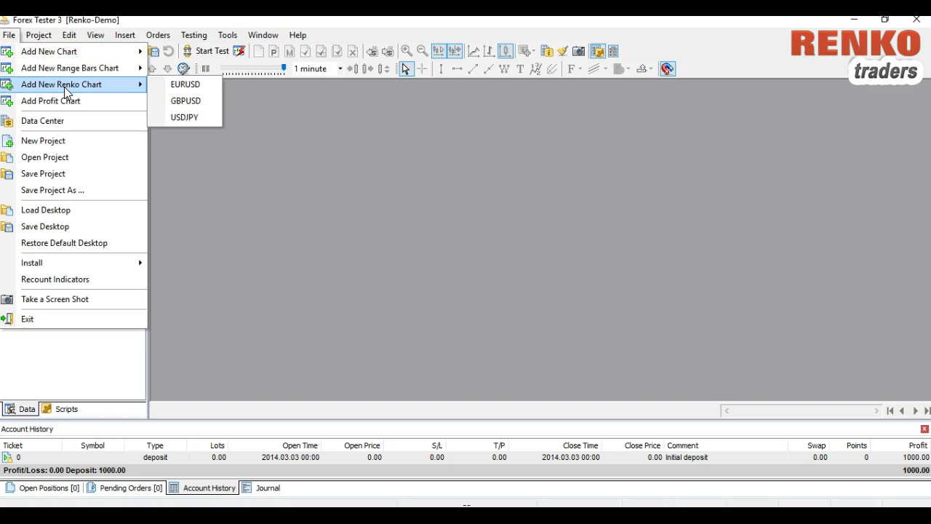
pyautogui.click(186, 84)
pyautogui.doubleClick(511, 259)
pyautogui.write('5')
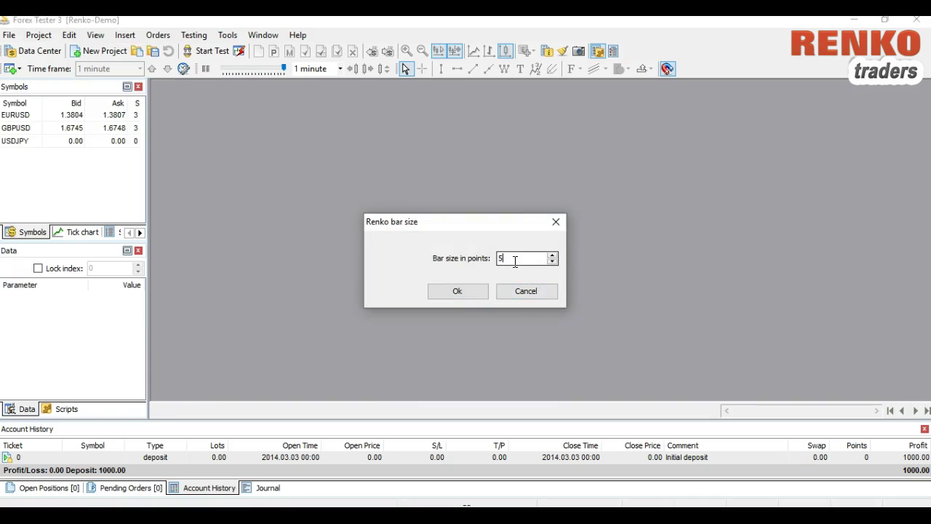
pyautogui.click(468, 291)
pyautogui.click(540, 181)
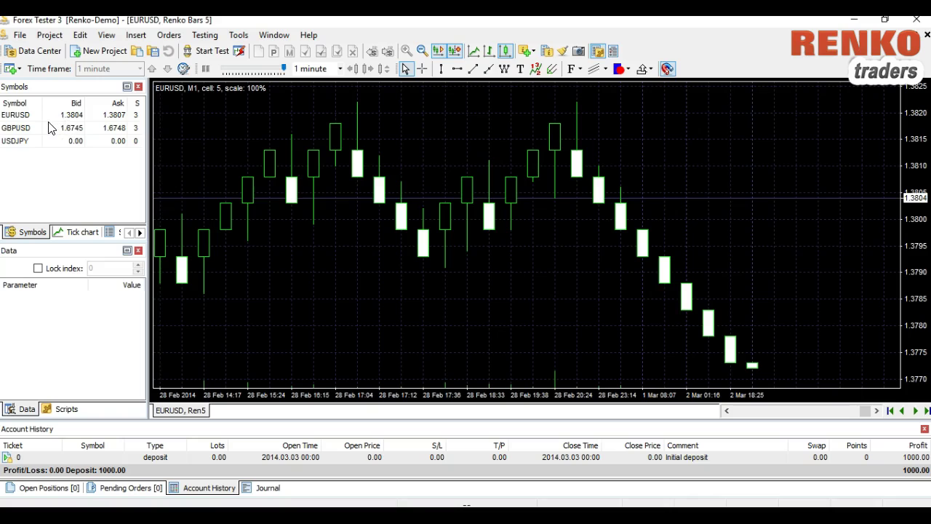
# - Compare several color schemes in the Renko chart's settings and choose Blue and Gray medium
pyautogui.rightClick(413, 251)
pyautogui.click(460, 456)
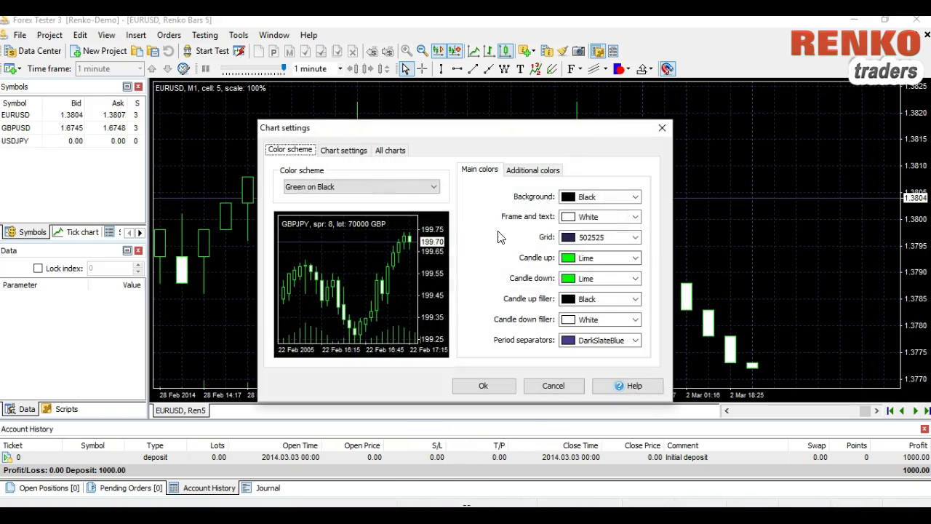
pyautogui.click(401, 186)
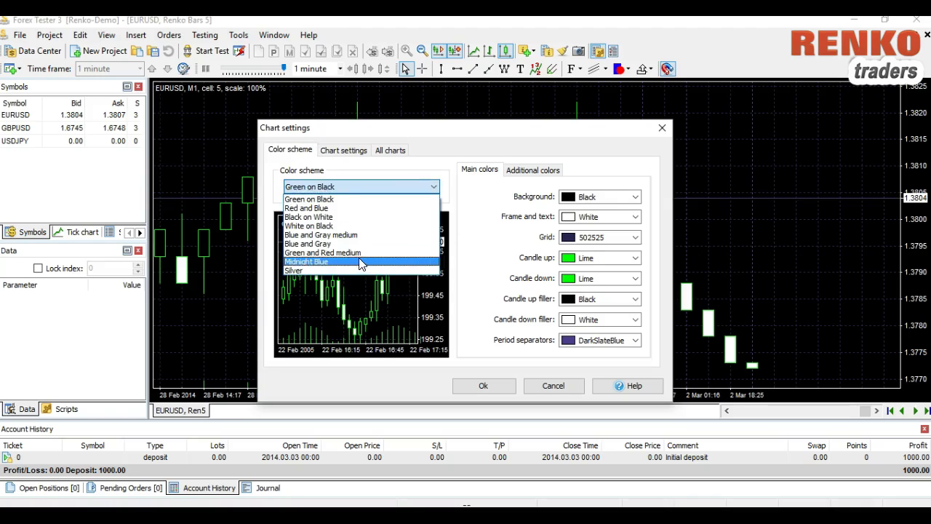
pyautogui.click(361, 262)
pyautogui.click(434, 187)
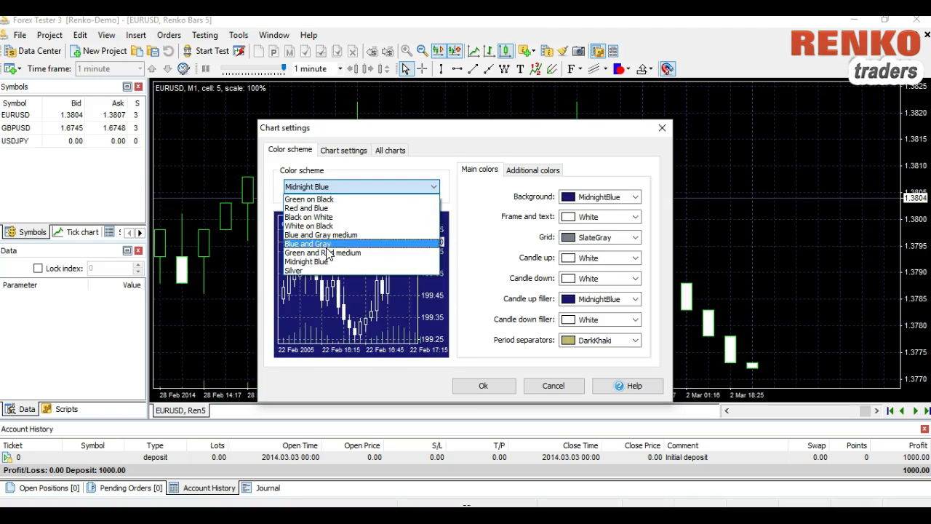
pyautogui.click(326, 244)
pyautogui.click(433, 187)
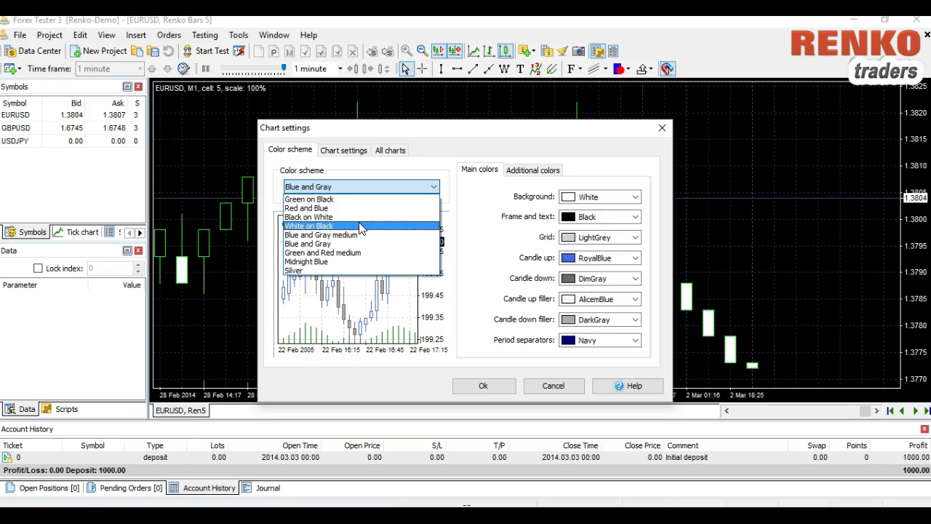
pyautogui.click(360, 227)
pyautogui.click(435, 187)
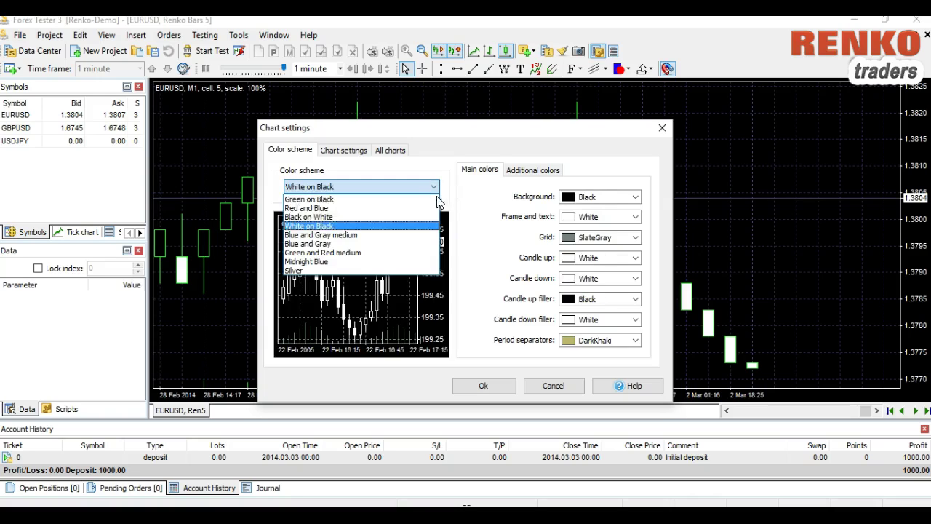
pyautogui.click(379, 236)
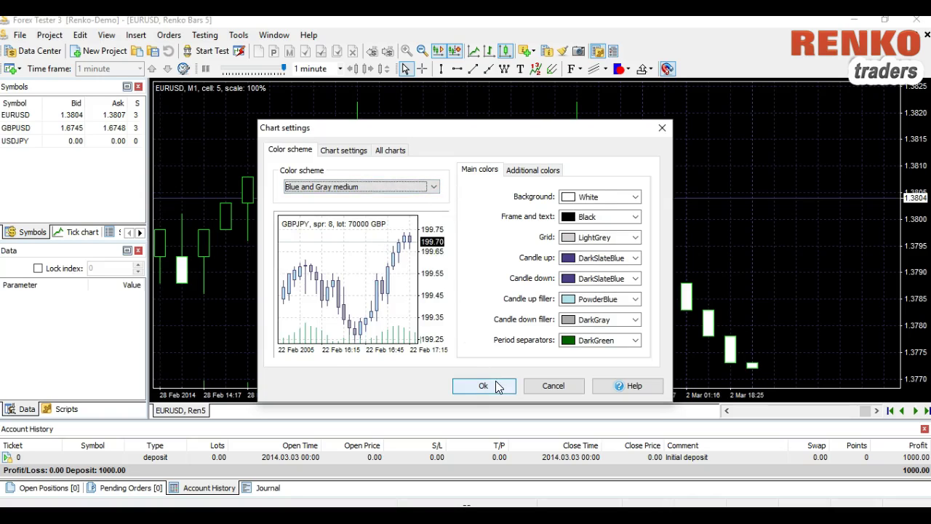
# - Turn off the volume and period separators on the chart and apply the chart settings
pyautogui.click(356, 153)
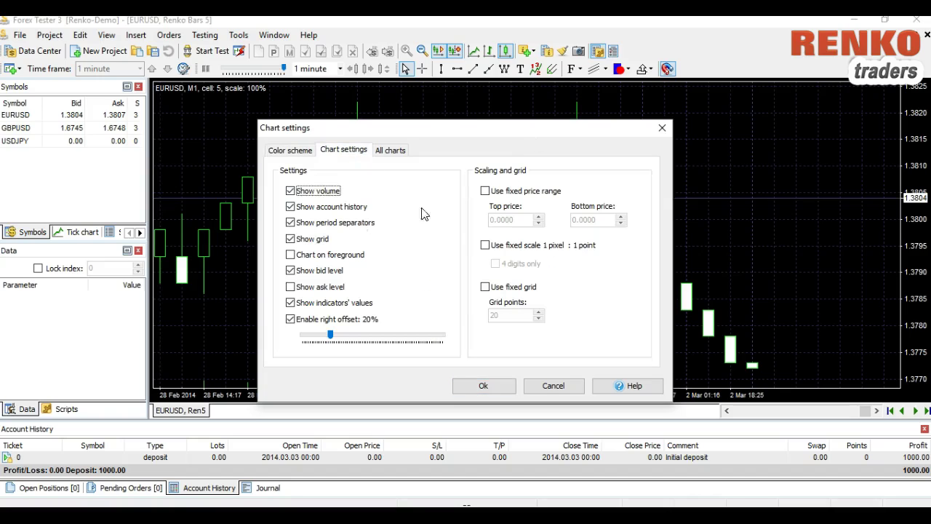
pyautogui.click(310, 226)
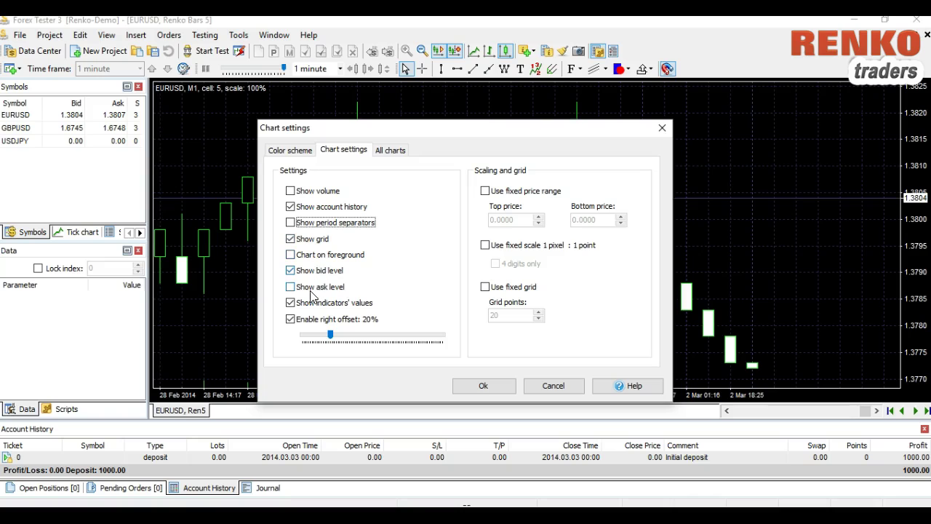
pyautogui.click(484, 386)
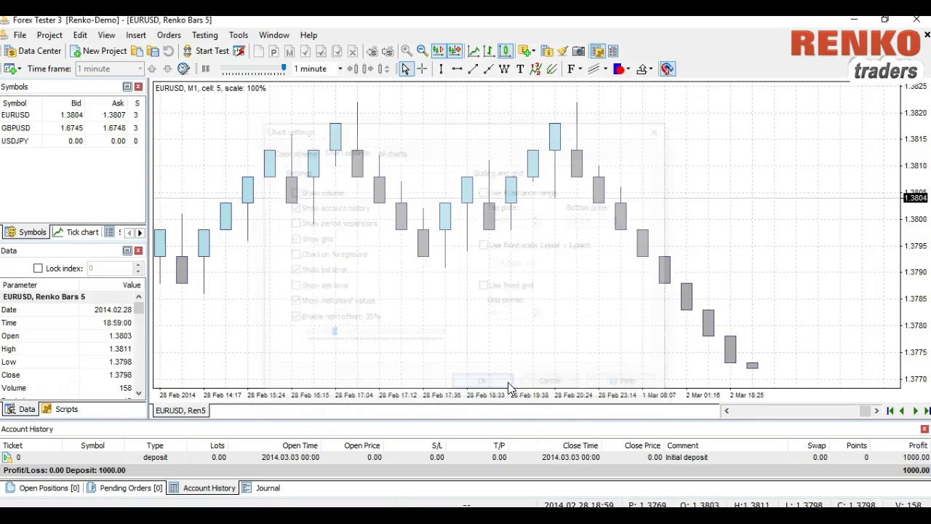
# - Add a Moving average indicator with a period of 50 to the EURUSD Renko chart
pyautogui.click(422, 50)
pyautogui.scroll(5, 535, 275)
pyautogui.scroll(-5, 535, 274)
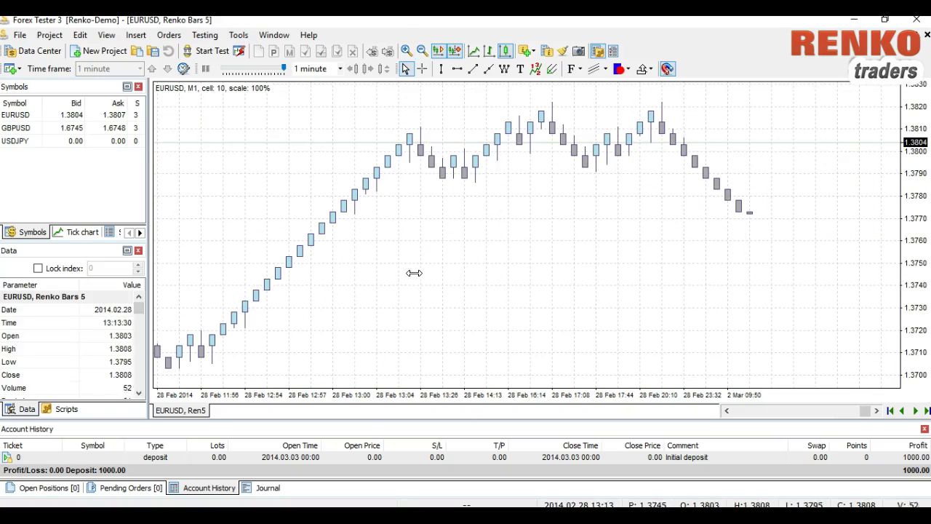
pyautogui.click(424, 56)
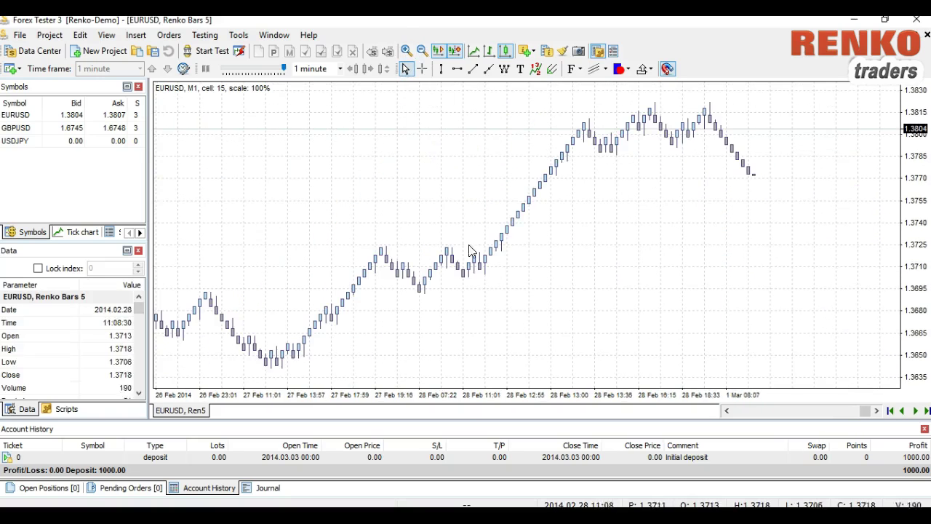
pyautogui.rightClick(328, 161)
pyautogui.moveTo(390, 170)
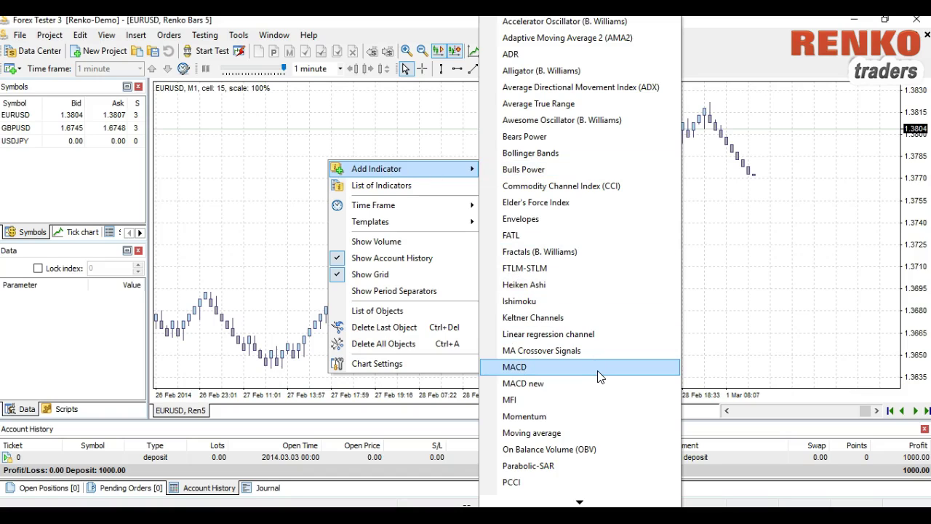
pyautogui.click(571, 435)
pyautogui.click(494, 232)
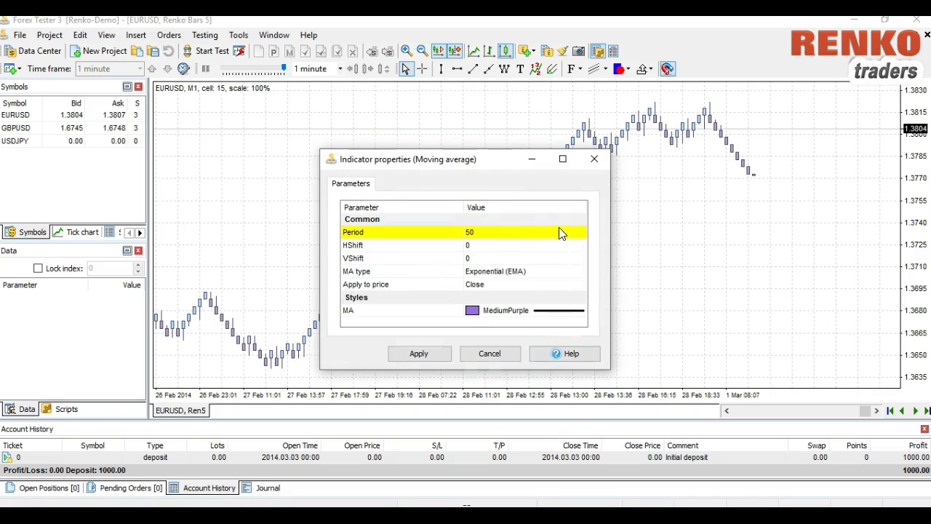
# - Set the 50-period moving average's line to black with the second-thinnest width and apply the indicator
pyautogui.click(571, 313)
pyautogui.click(573, 313)
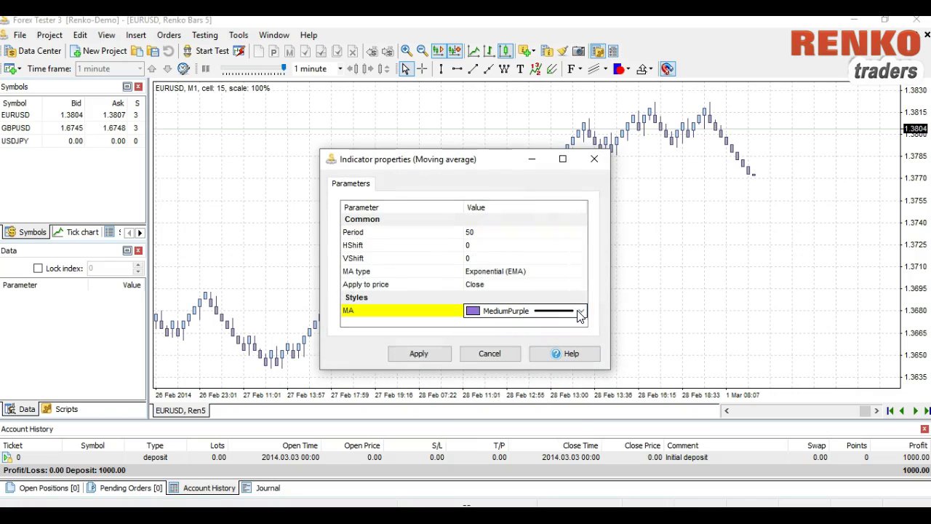
pyautogui.click(580, 315)
pyautogui.click(558, 335)
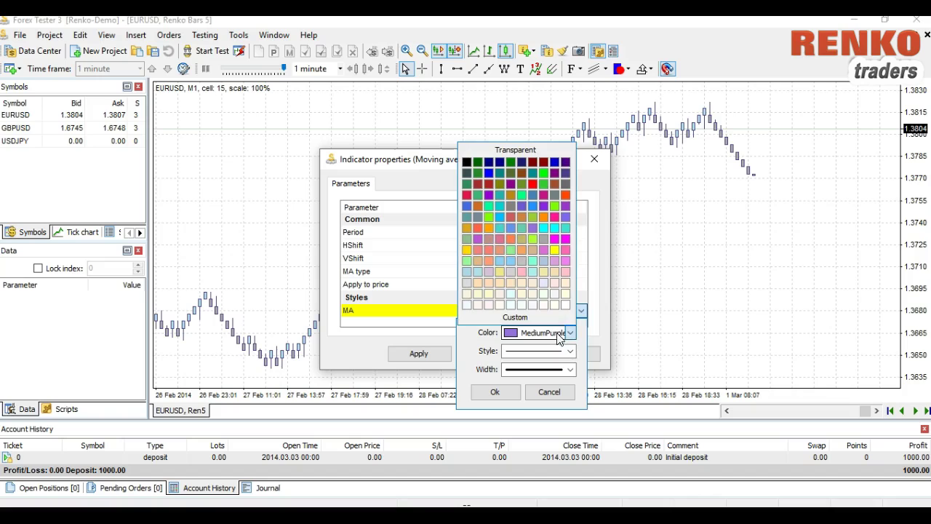
pyautogui.click(467, 162)
pyautogui.click(575, 369)
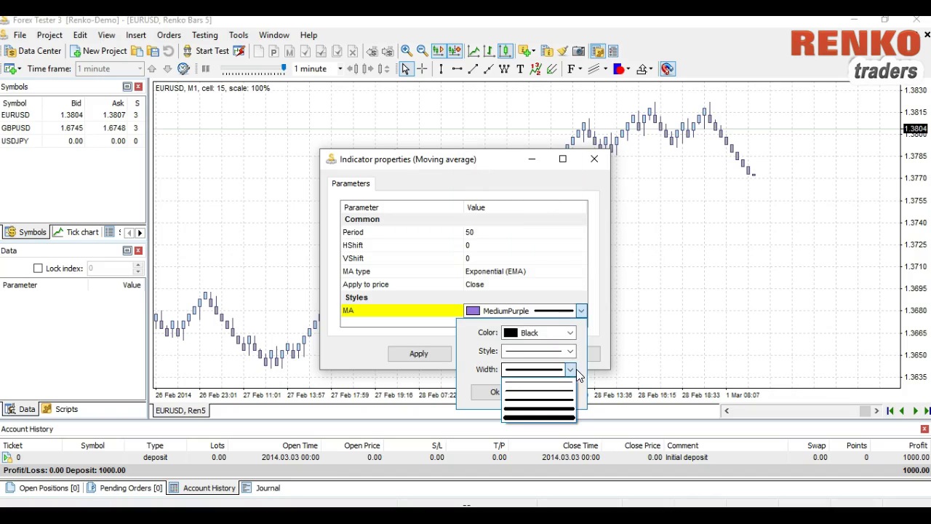
pyautogui.click(553, 393)
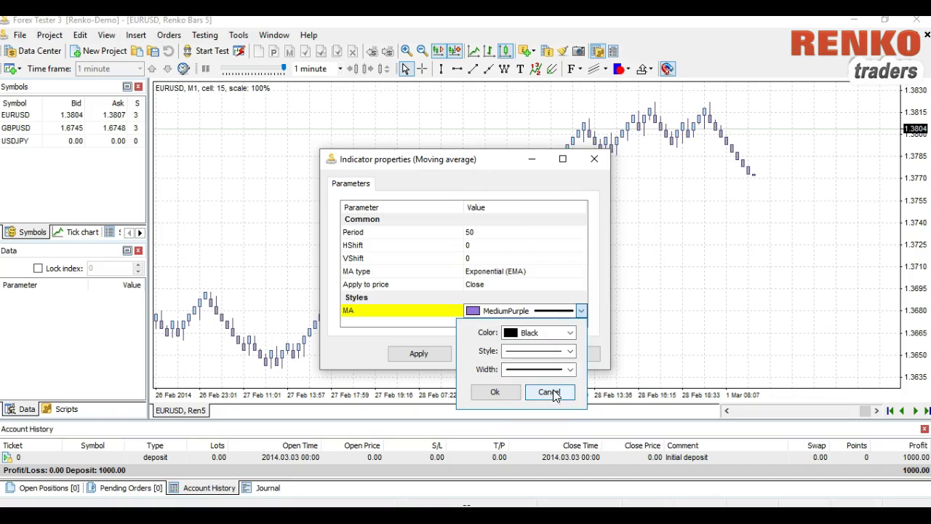
pyautogui.click(497, 391)
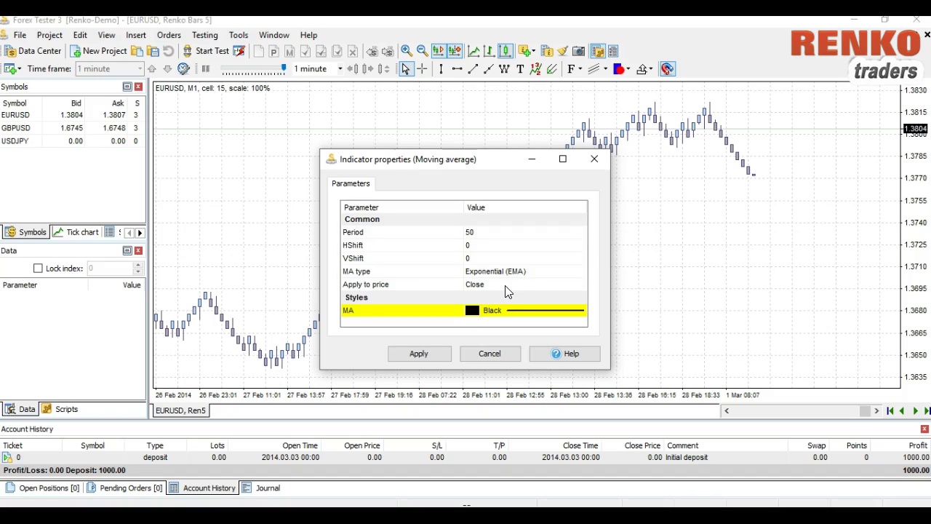
pyautogui.click(438, 357)
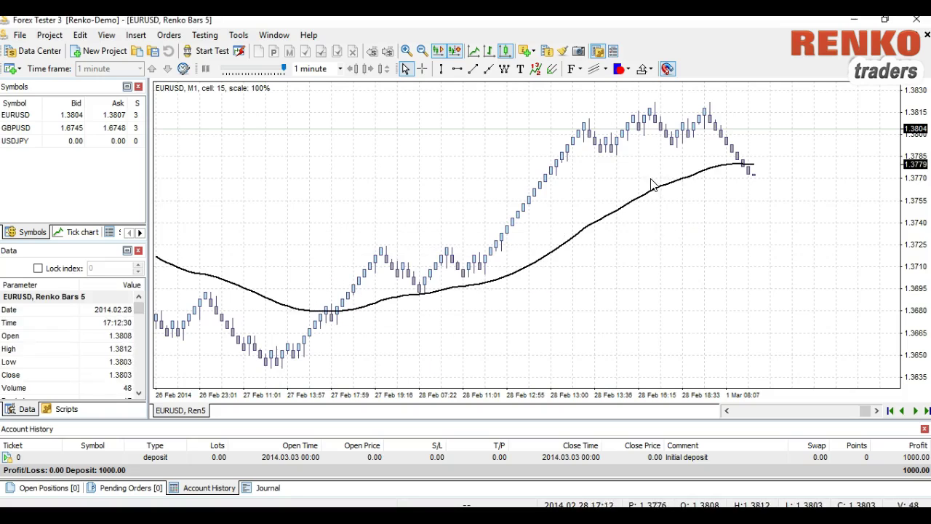
# - Start a second Moving average indicator on the Renko chart with a period of 20
pyautogui.rightClick(265, 167)
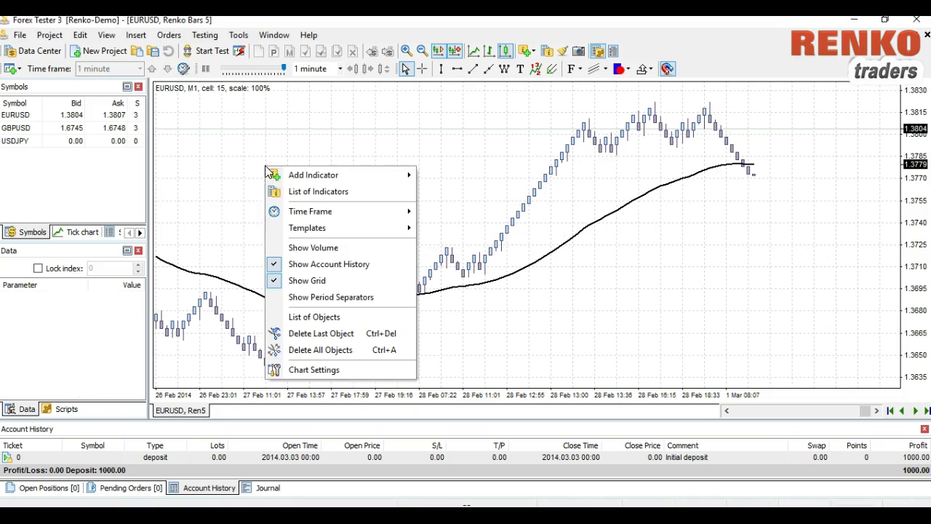
pyautogui.moveTo(307, 181)
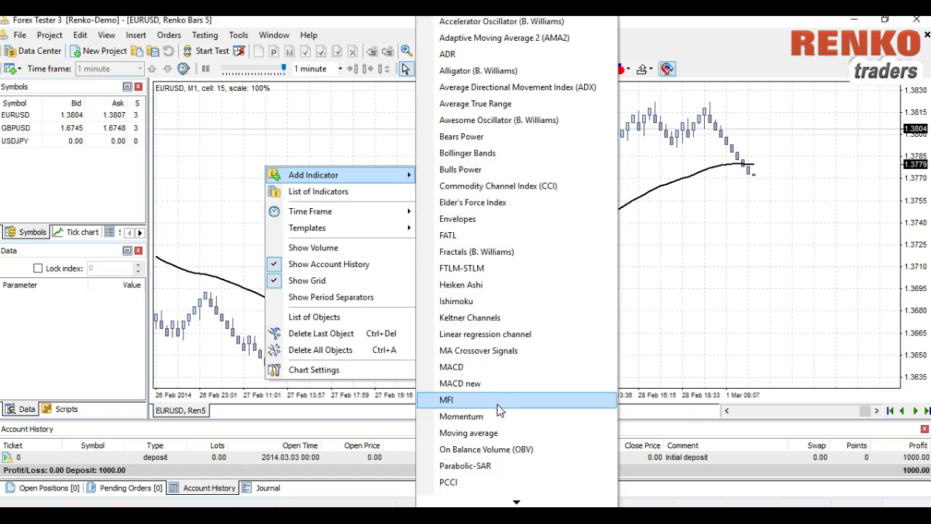
pyautogui.click(500, 433)
pyautogui.click(485, 231)
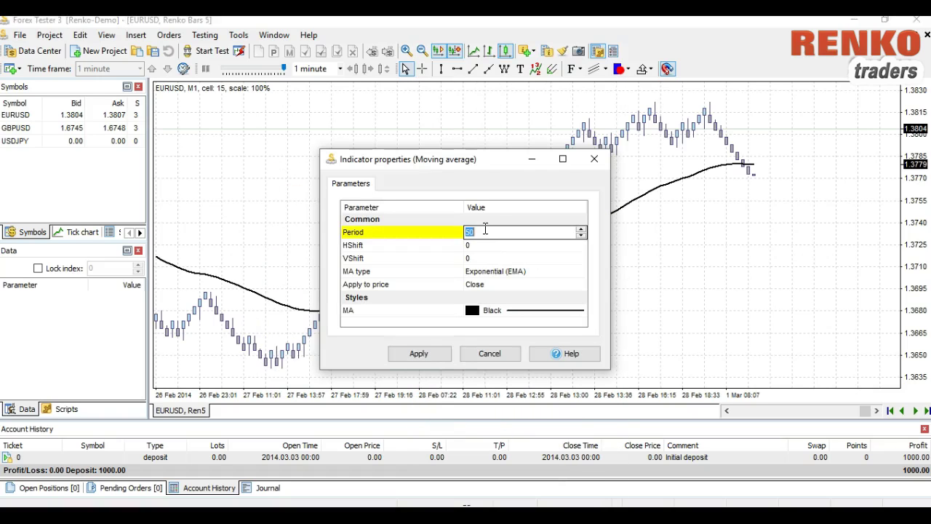
pyautogui.click(520, 260)
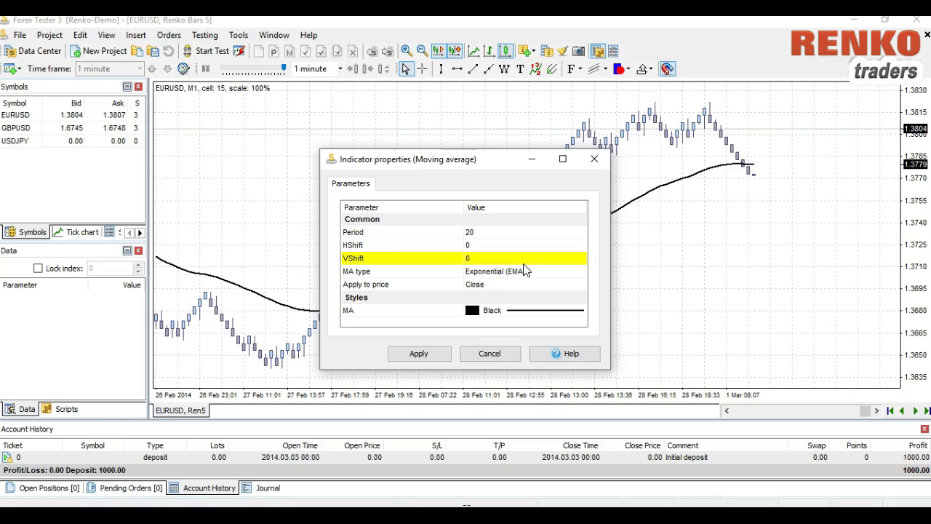
# - Give the 20-period moving average the thinnest line width and apply the indicator
pyautogui.click(585, 314)
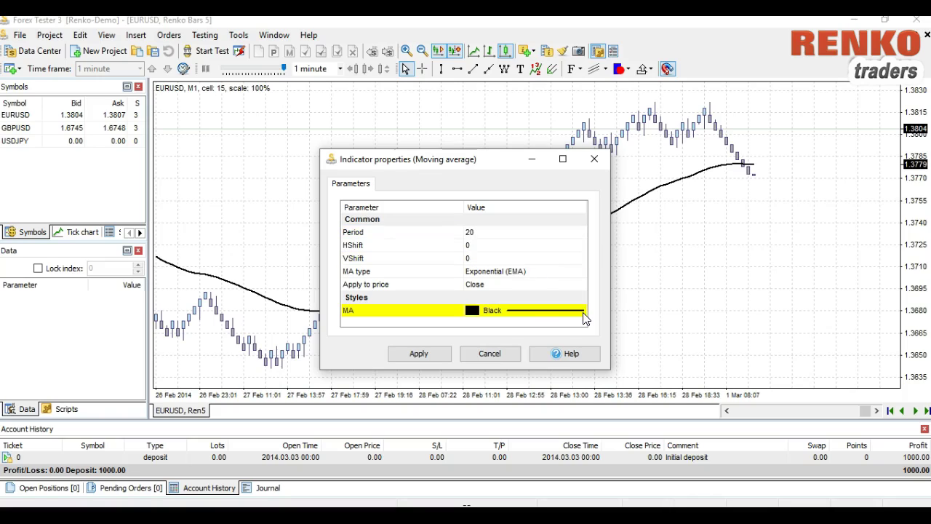
pyautogui.click(583, 312)
pyautogui.click(558, 369)
pyautogui.click(557, 382)
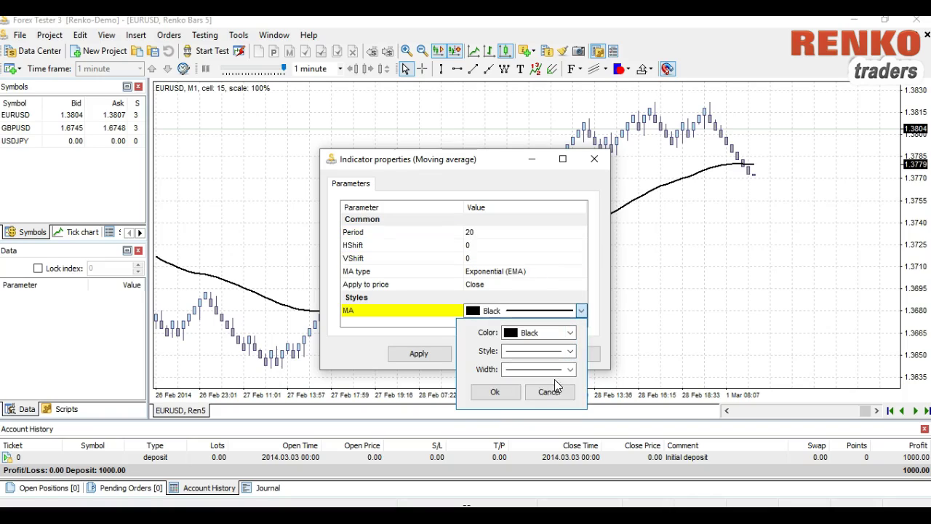
pyautogui.click(507, 393)
pyautogui.click(443, 356)
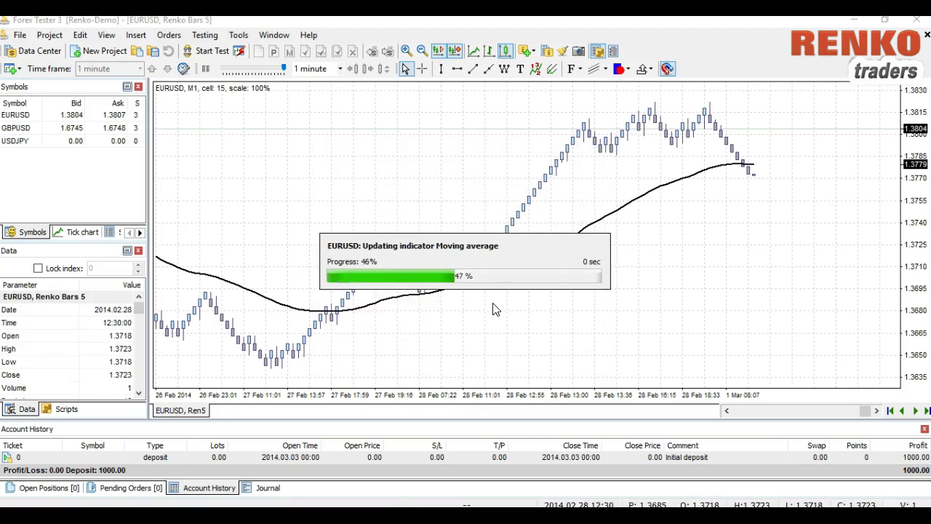
# - Start a Stochastic indicator on the Renko chart with a %K period of 14
pyautogui.rightClick(304, 153)
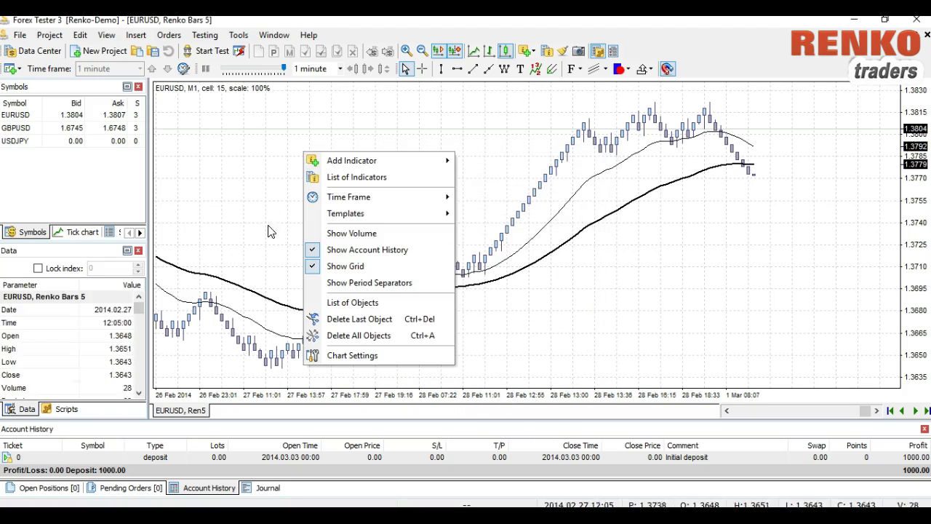
pyautogui.moveTo(366, 162)
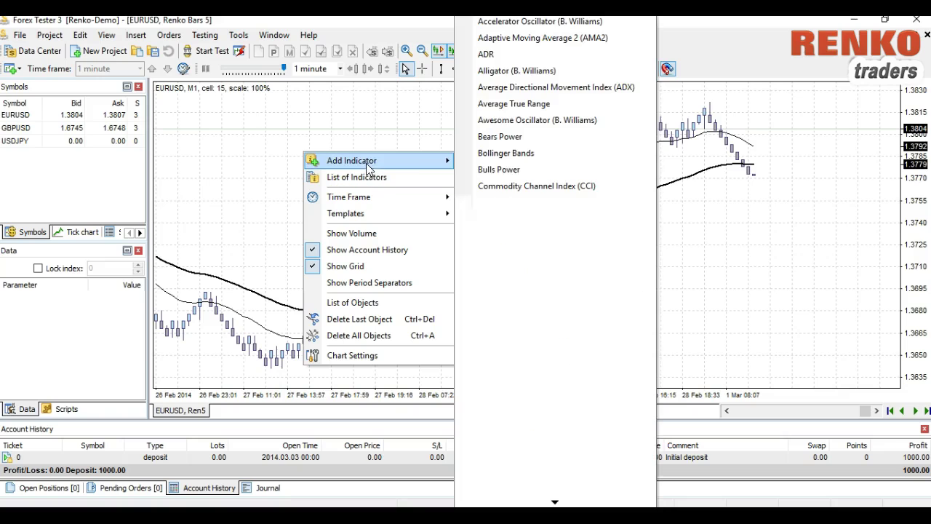
pyautogui.moveTo(555, 501)
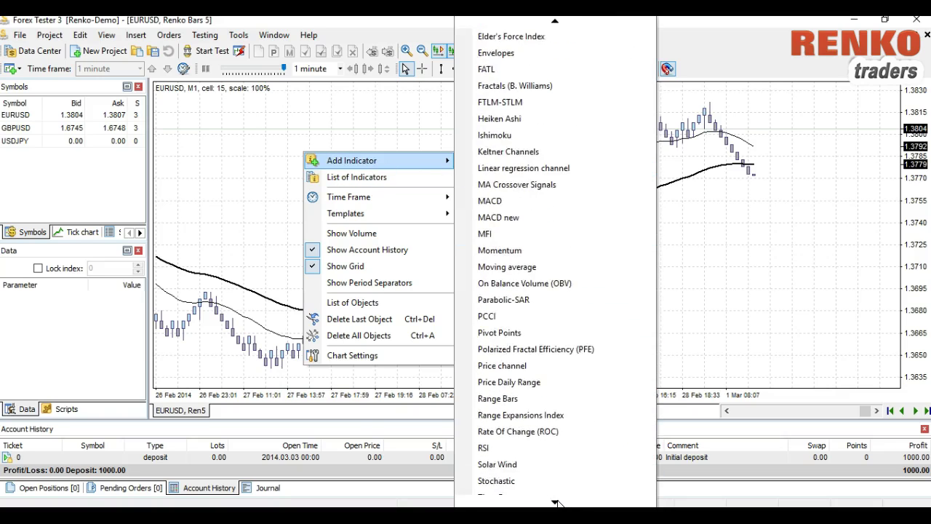
pyautogui.click(496, 431)
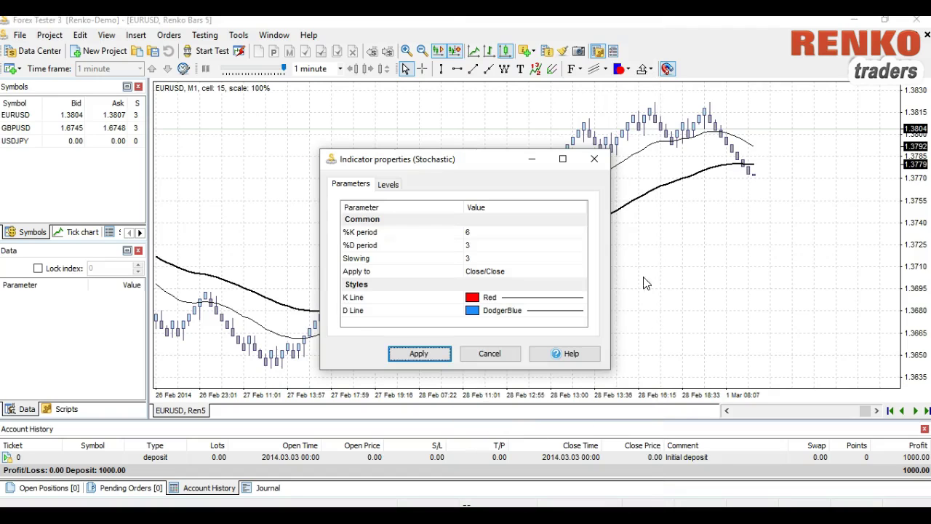
pyautogui.click(511, 232)
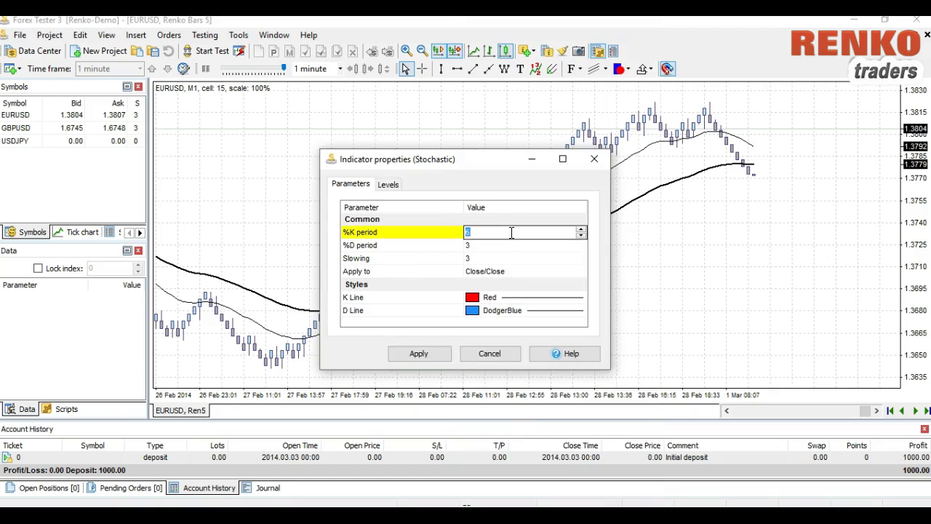
pyautogui.click(500, 247)
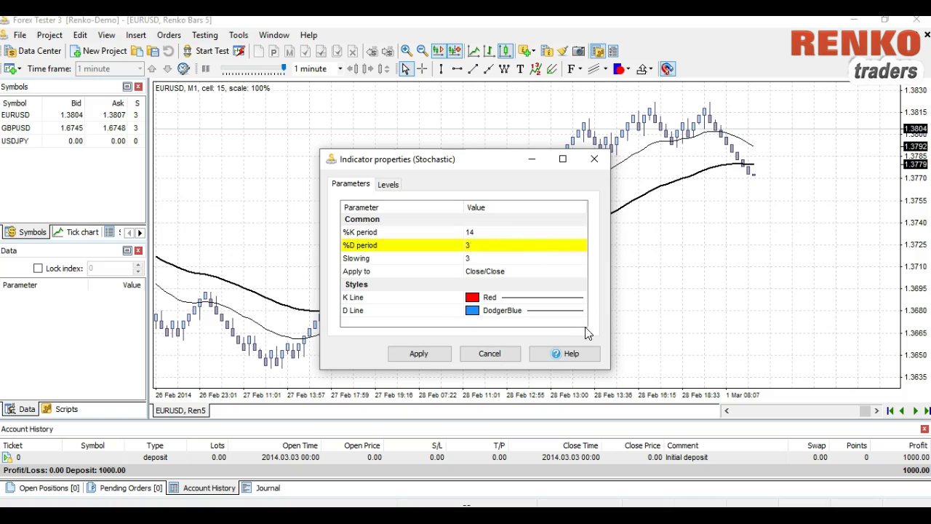
# - Change the Stochastic's 20 and 80 levels to solid black lines, using one style for all levels
pyautogui.click(391, 186)
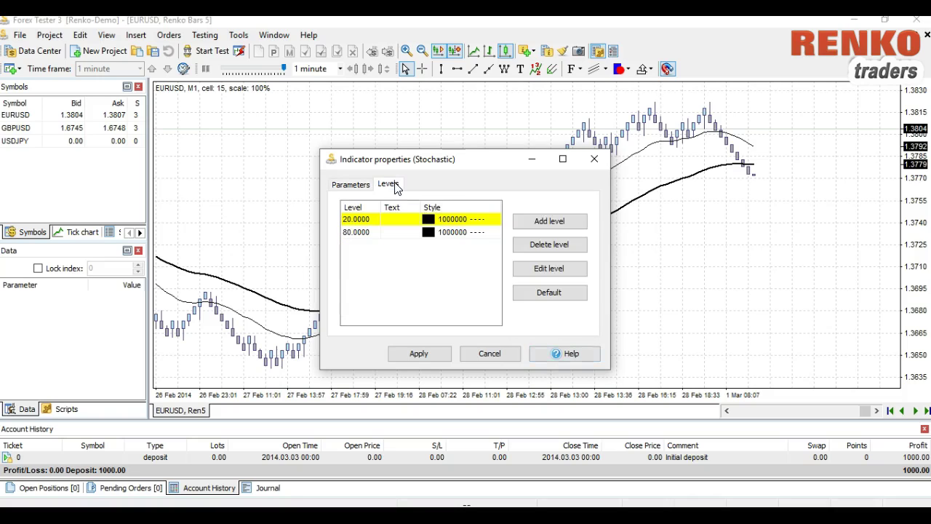
pyautogui.doubleClick(486, 220)
pyautogui.click(534, 289)
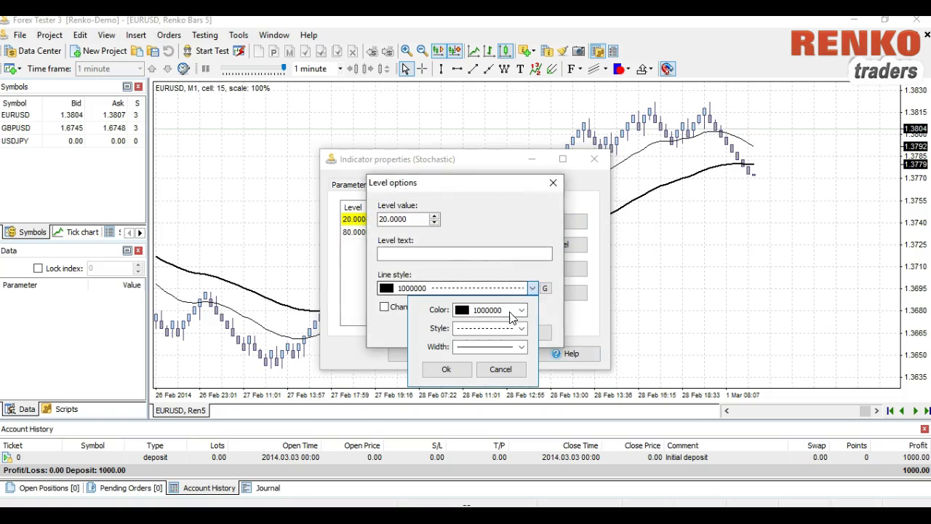
pyautogui.click(521, 311)
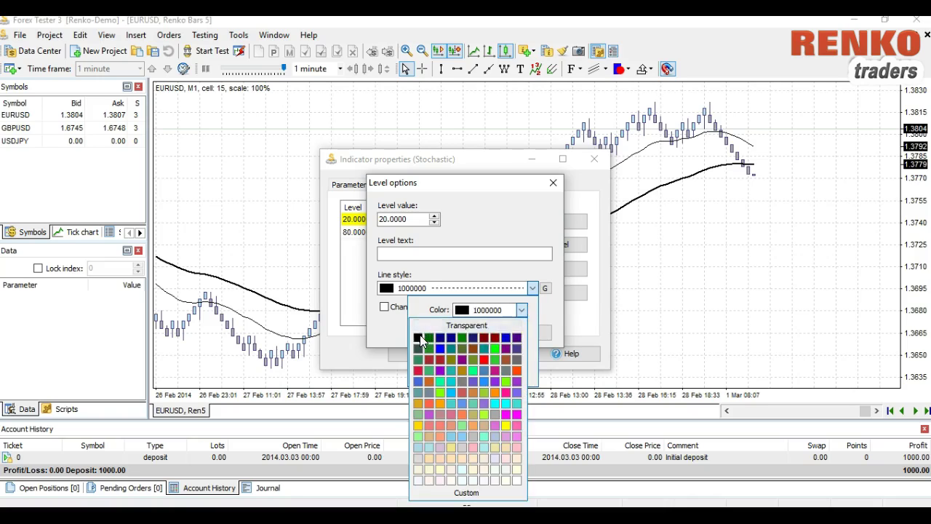
pyautogui.click(420, 338)
pyautogui.click(521, 329)
pyautogui.click(489, 340)
pyautogui.click(441, 368)
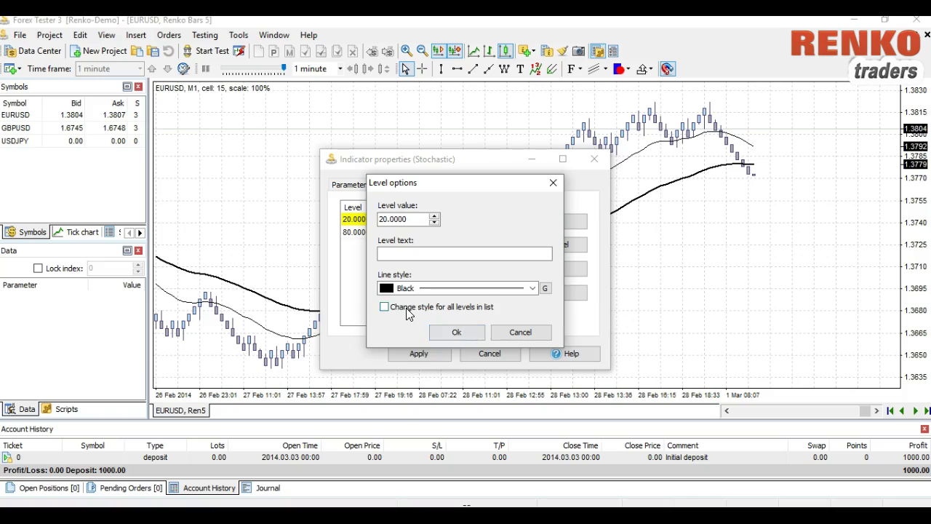
pyautogui.click(457, 332)
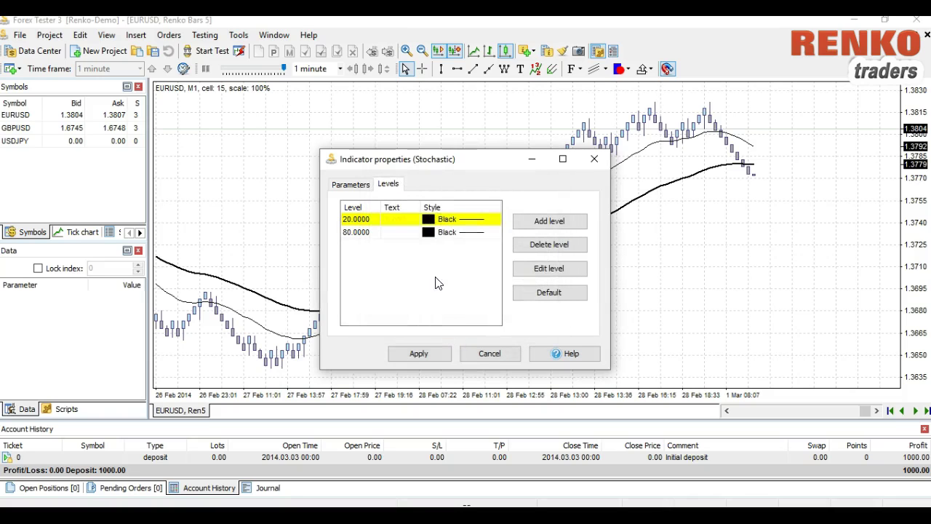
# - Apply the Stochastic indicator and enlarge its pane below the Renko price chart
pyautogui.click(426, 352)
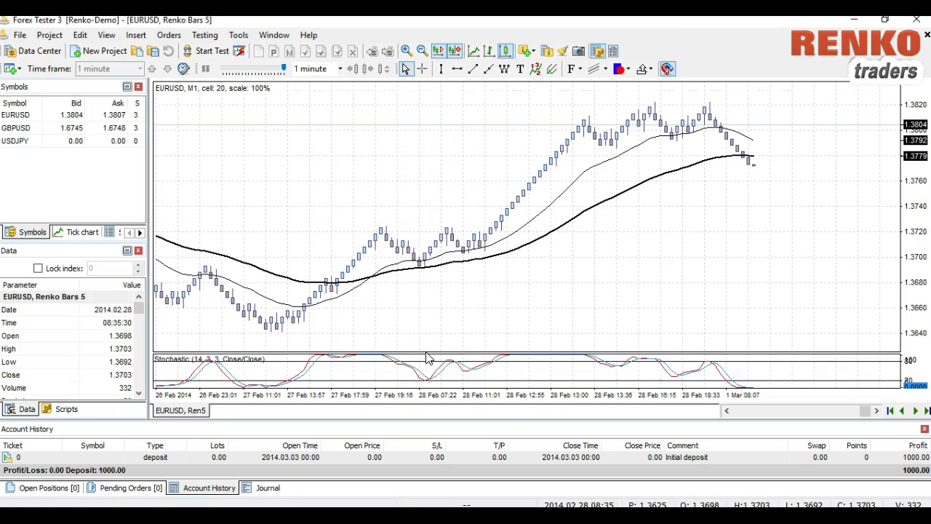
pyautogui.moveTo(454, 352); pyautogui.dragTo(454, 298)
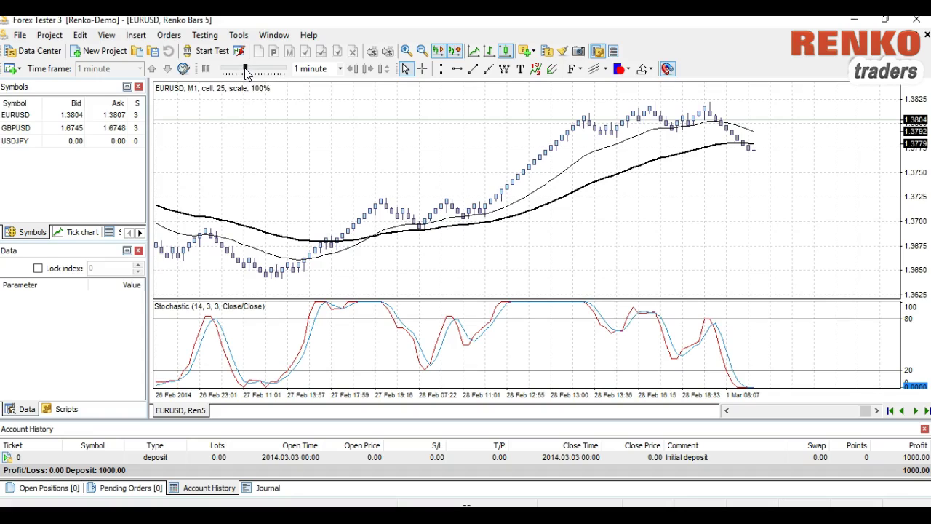
# - Lower the testing speed, start the test and raise the playback speed while it runs
pyautogui.moveTo(245, 73); pyautogui.dragTo(242, 74)
pyautogui.click(190, 54)
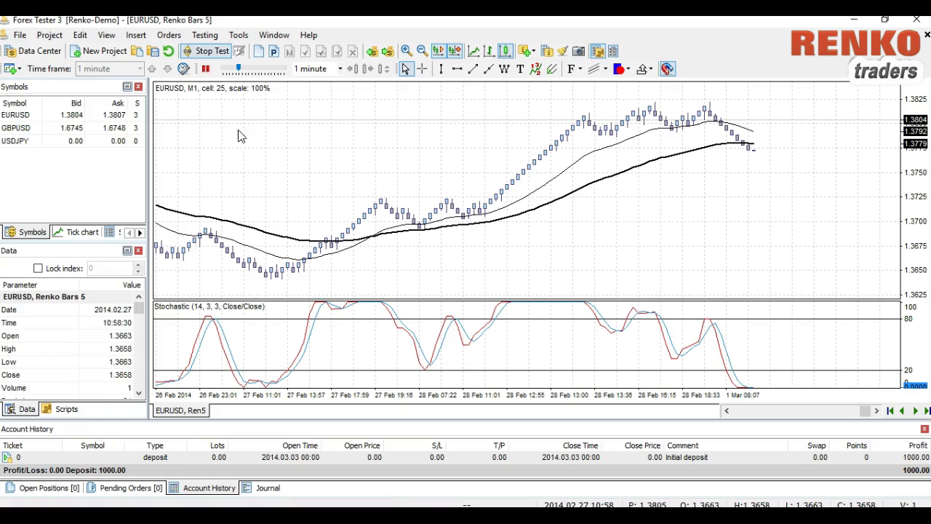
pyautogui.moveTo(240, 69); pyautogui.dragTo(249, 71)
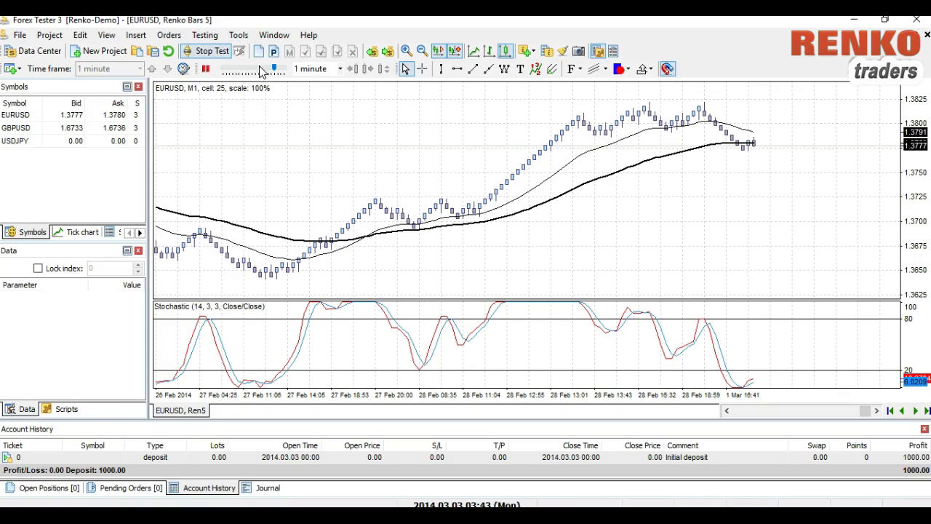
# - Look over the order commands and inspect the latest Stochastic peak with the crosshair
pyautogui.click(165, 36)
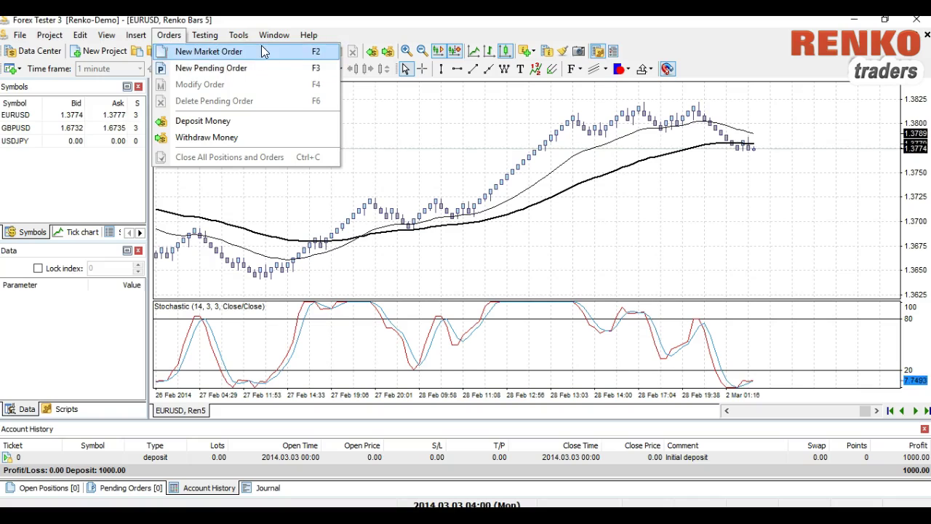
pyautogui.click(405, 32)
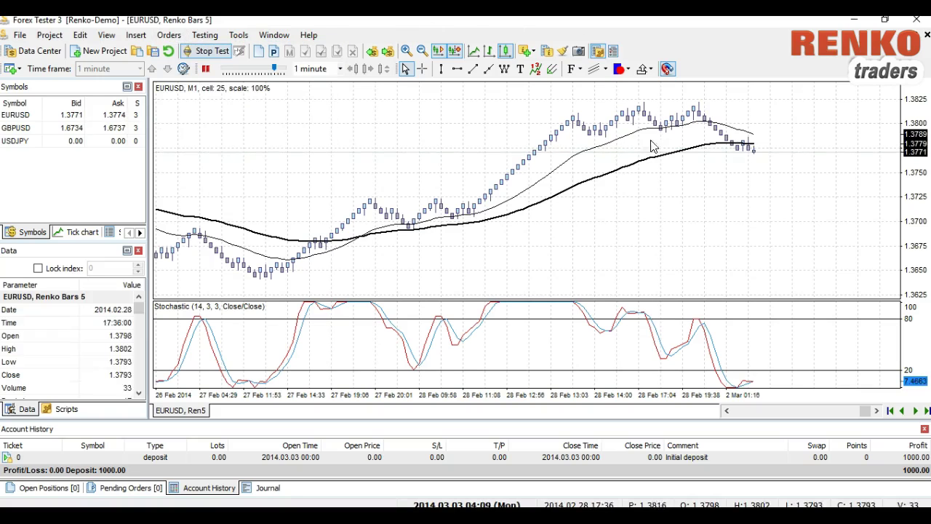
pyautogui.click(420, 71)
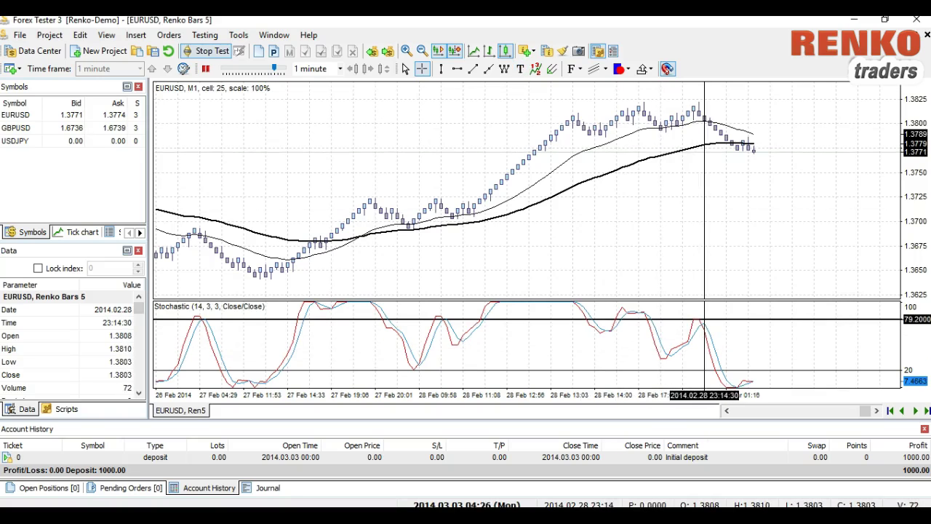
pyautogui.press('Escape')
# - Place a market sell order for 0.1 lot of EURUSD without a stop loss or take profit
pyautogui.press('F9')
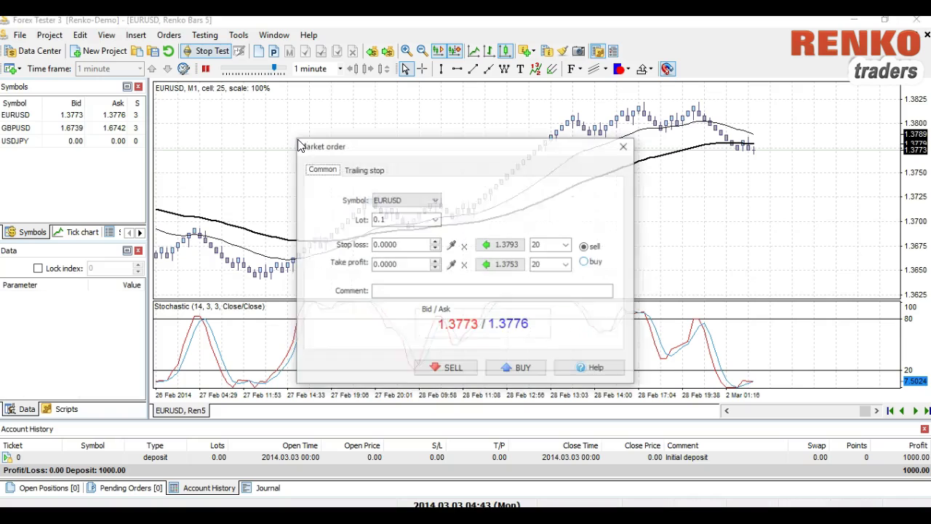
pyautogui.click(452, 366)
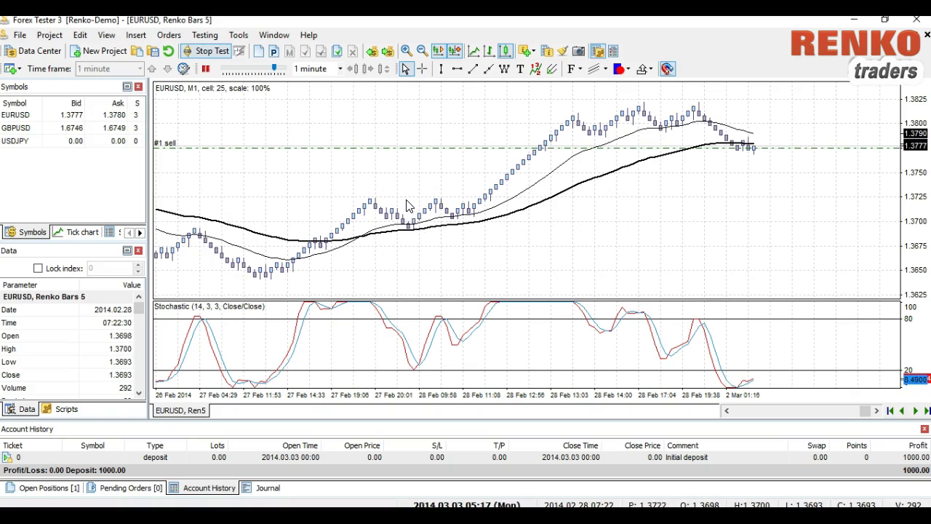
pyautogui.rightClick(373, 153)
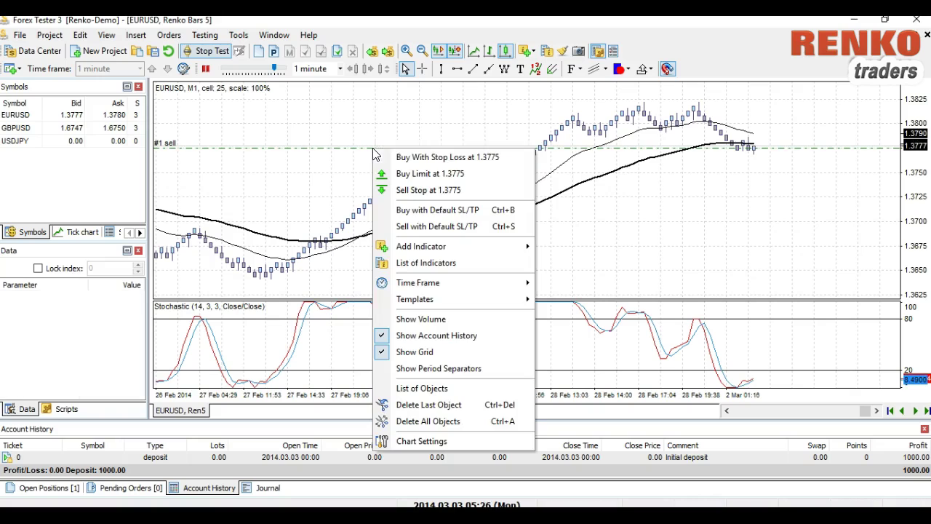
pyautogui.click(347, 201)
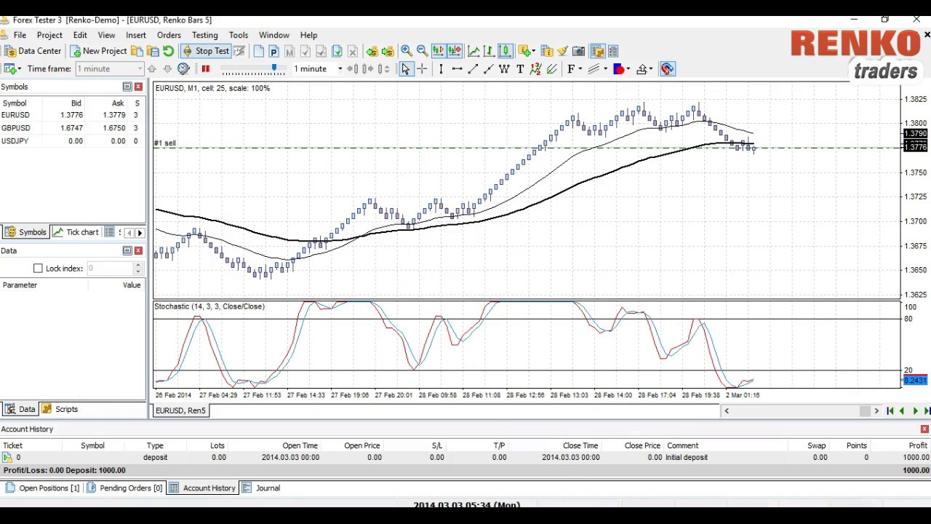
pyautogui.rightClick(572, 455)
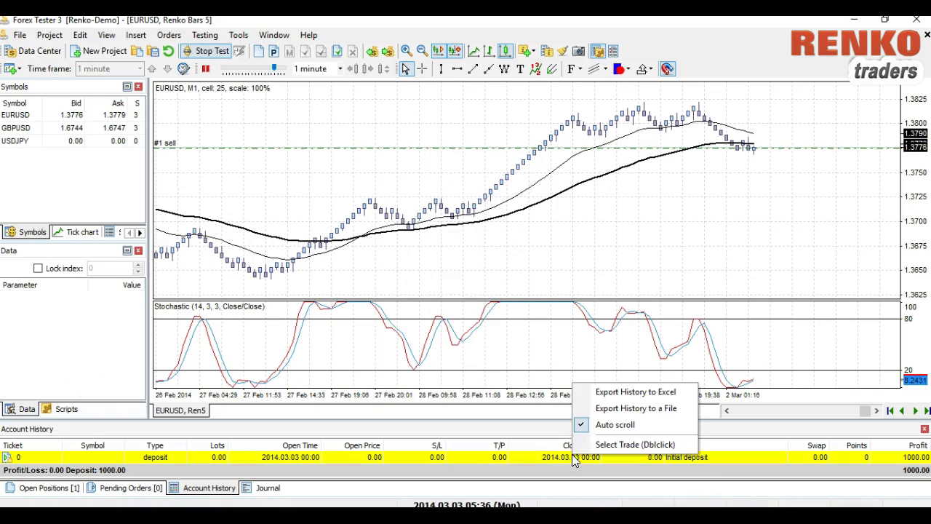
pyautogui.click(435, 457)
pyautogui.rightClick(436, 457)
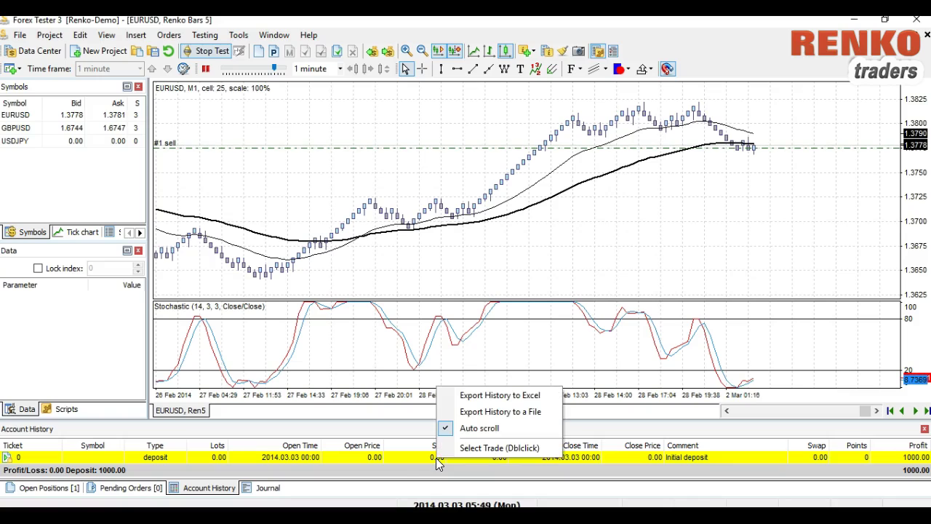
pyautogui.click(395, 458)
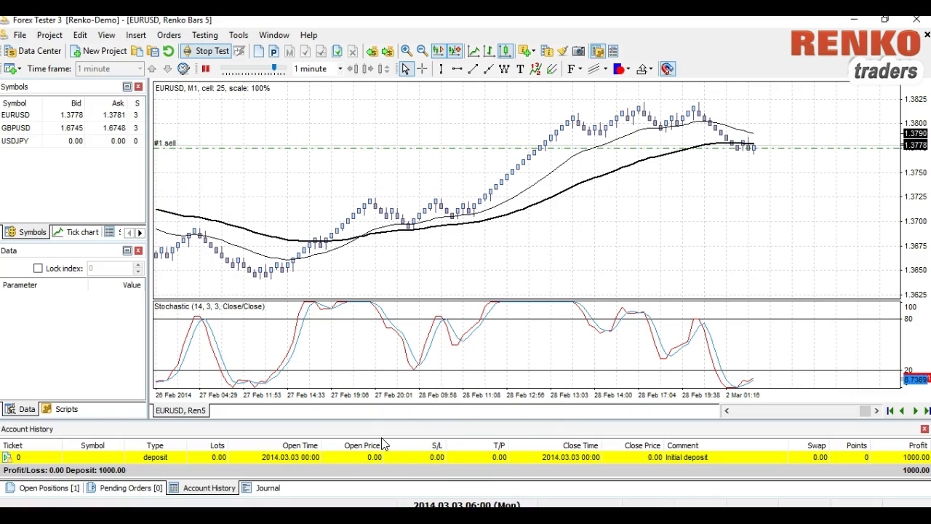
# - Enlarge the account history pane below the chart and raise the testing speed to its maximum
pyautogui.moveTo(384, 419); pyautogui.dragTo(385, 400)
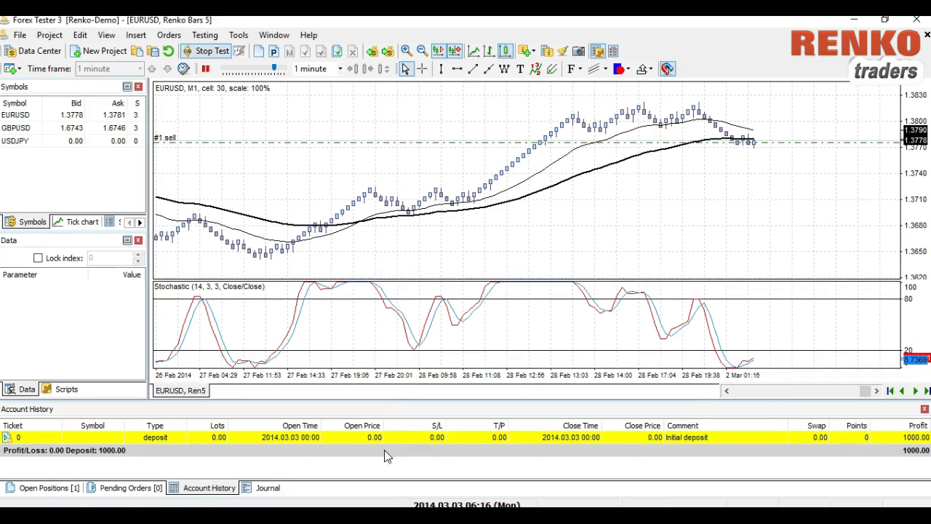
pyautogui.moveTo(384, 407); pyautogui.dragTo(384, 385)
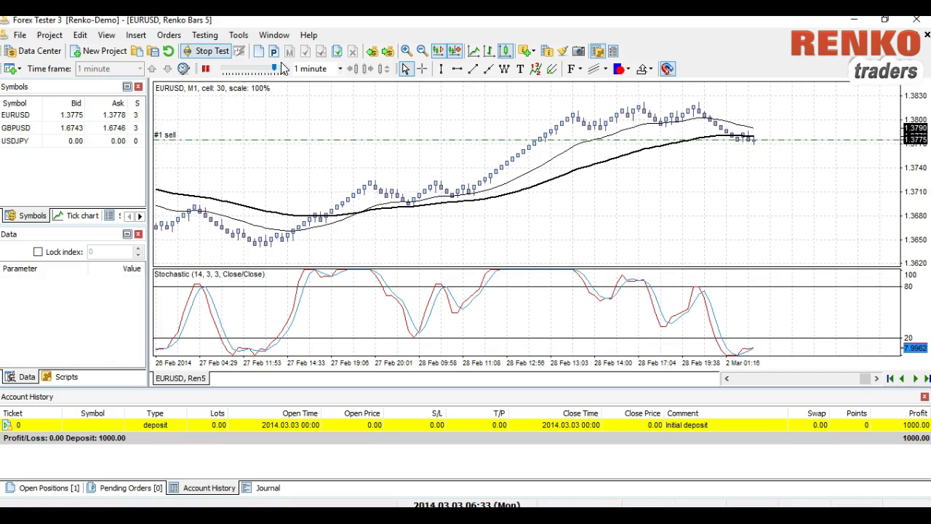
pyautogui.moveTo(280, 70); pyautogui.dragTo(288, 72)
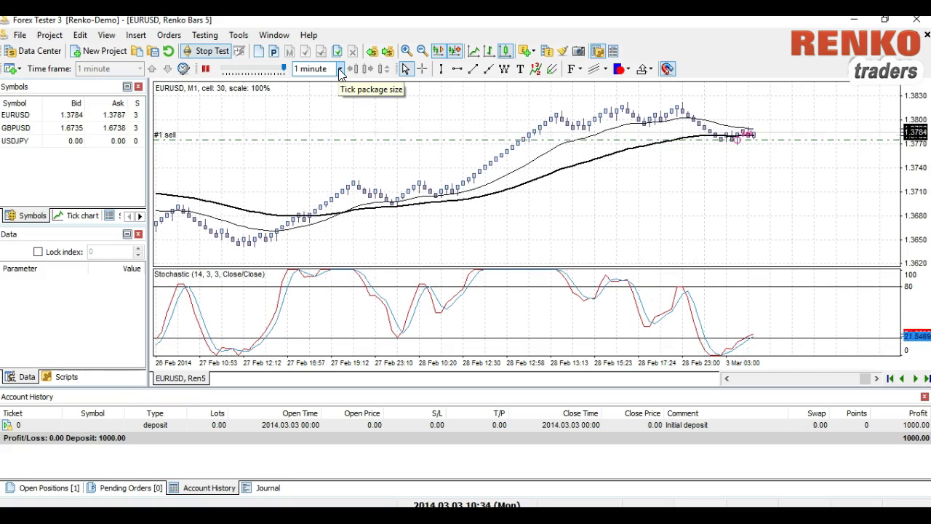
# - Modify the open EURUSD sell position to have a take profit of 1.373
pyautogui.click(43, 488)
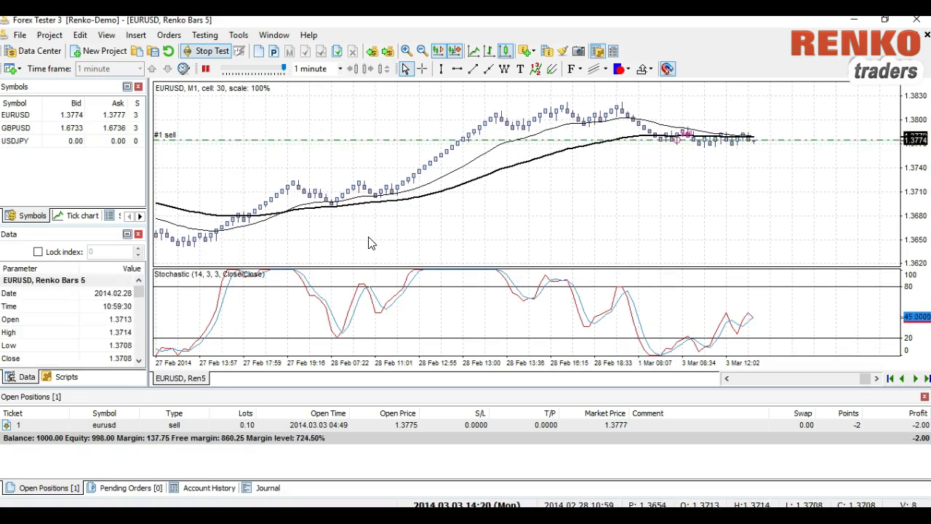
pyautogui.rightClick(471, 425)
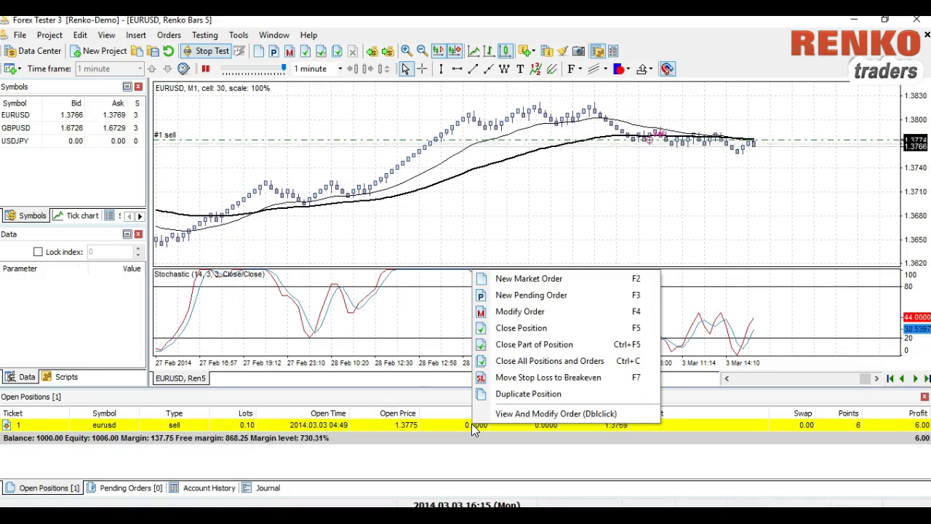
pyautogui.click(518, 311)
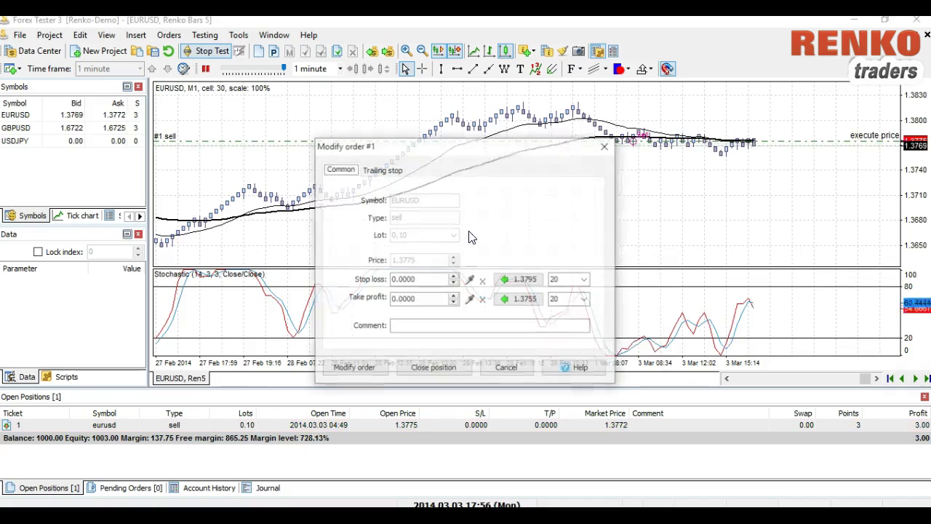
pyautogui.doubleClick(412, 299)
pyautogui.write('1.373')
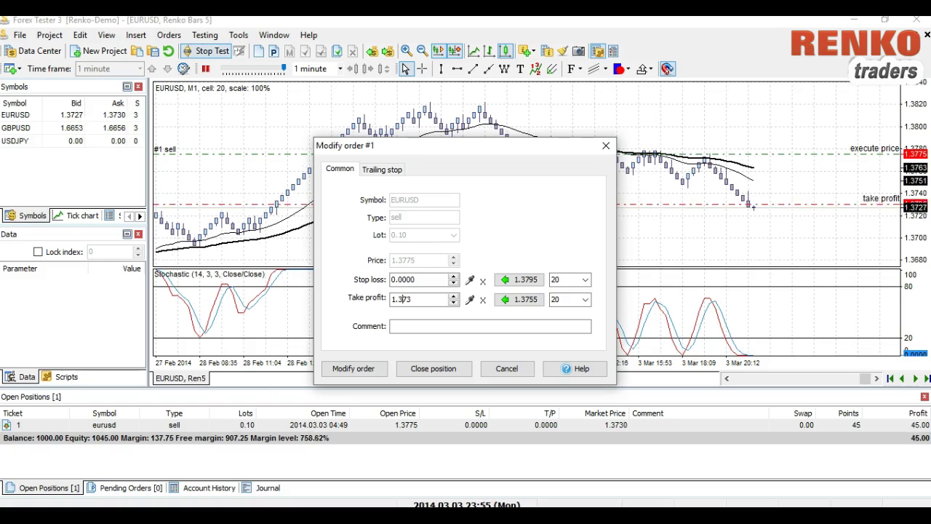
pyautogui.click(355, 369)
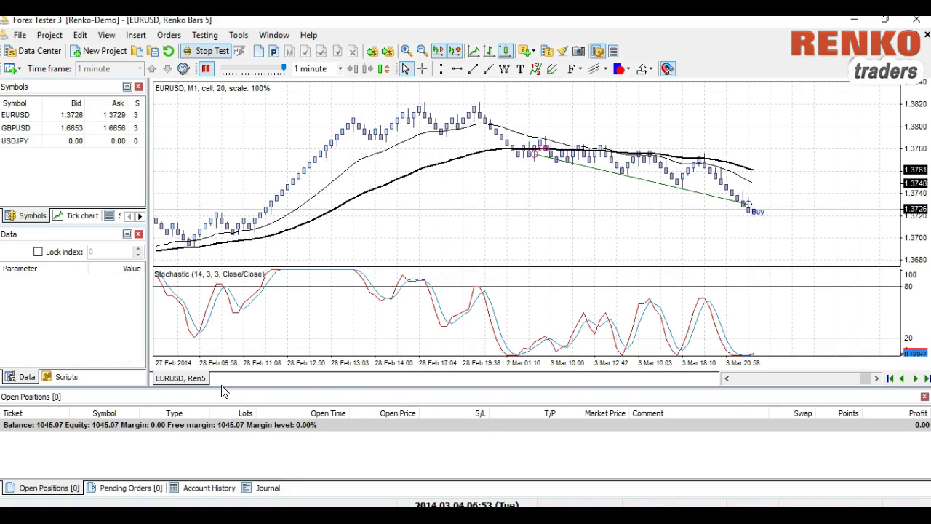
# - Review the closed EURUSD sell trade in the account history and return to the open positions
pyautogui.click(211, 488)
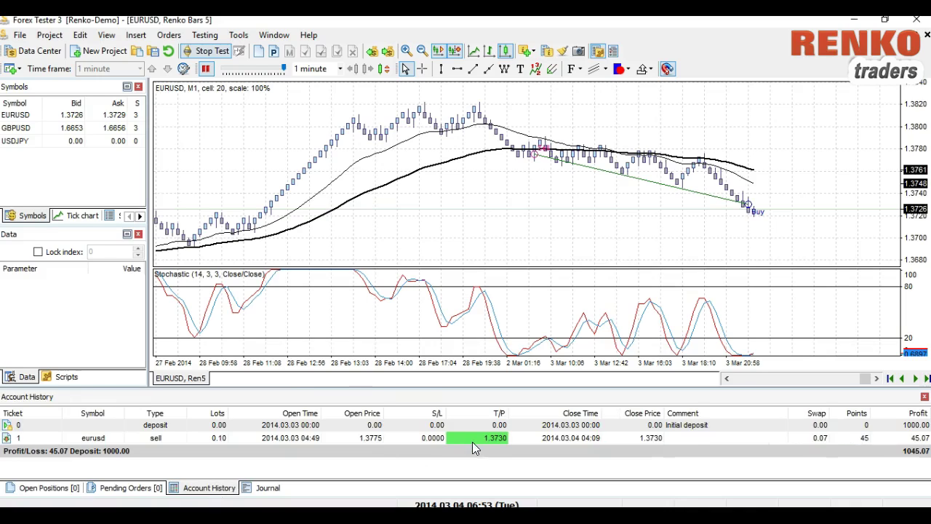
pyautogui.click(471, 439)
pyautogui.click(62, 493)
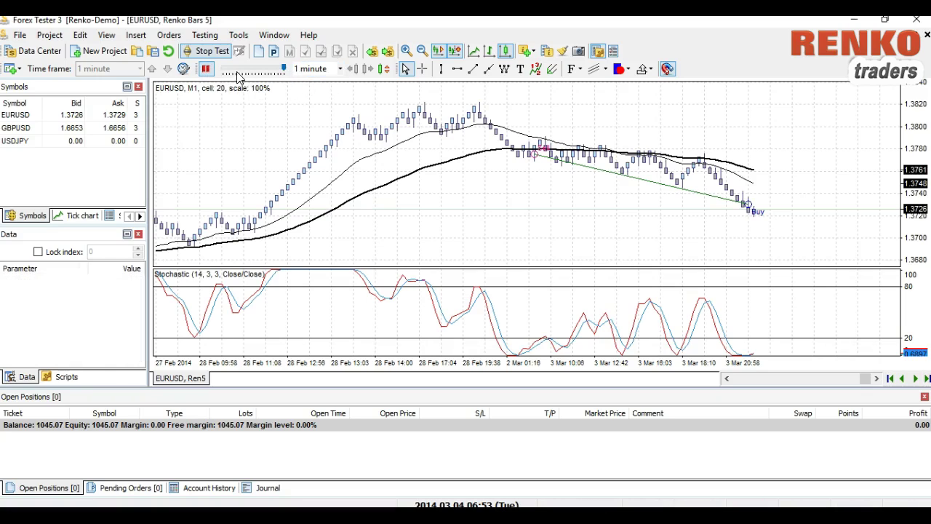
# - Advance the test in short runs to 4 March 2014 09:44, checking the chart with the crosshair at the pauses
pyautogui.click(206, 69)
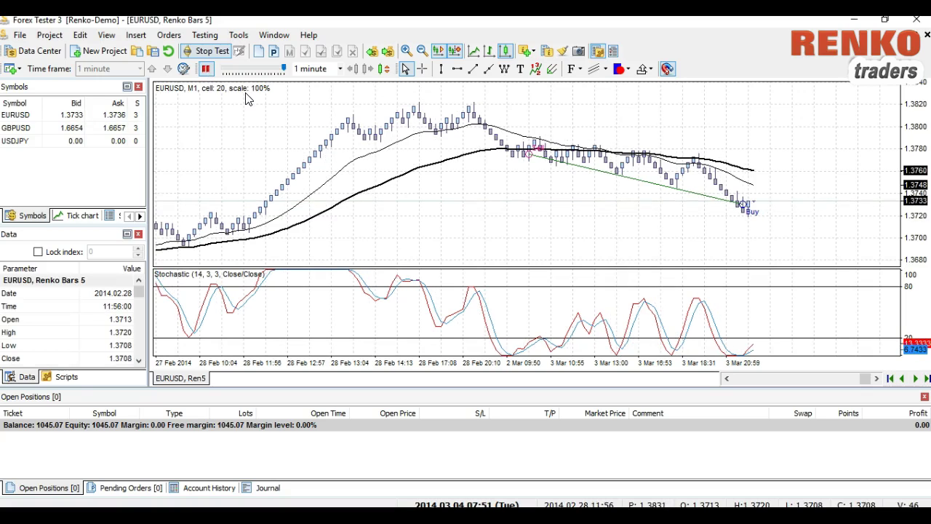
pyautogui.click(422, 69)
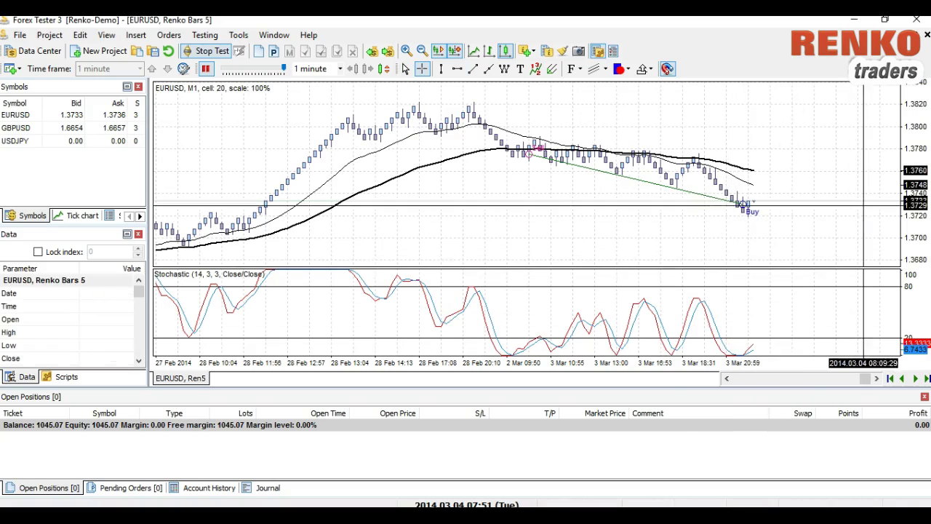
pyautogui.press('Escape')
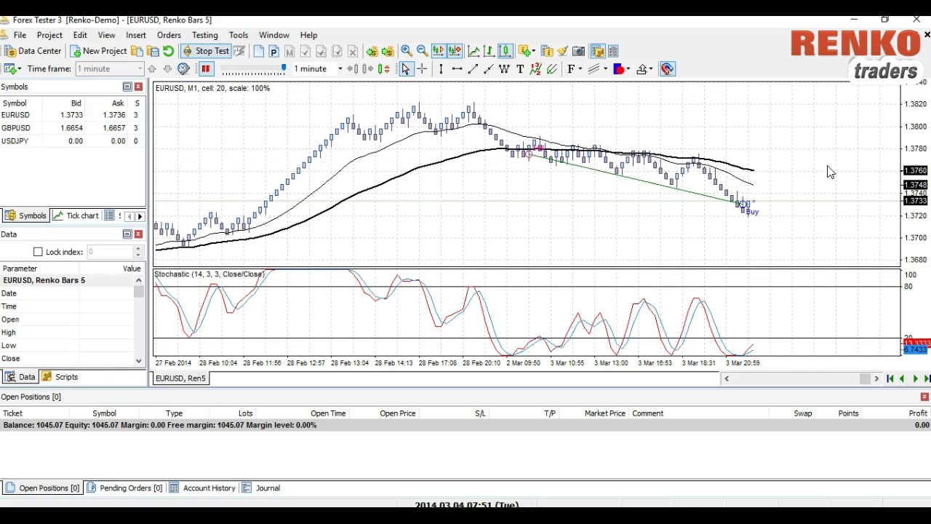
pyautogui.click(205, 69)
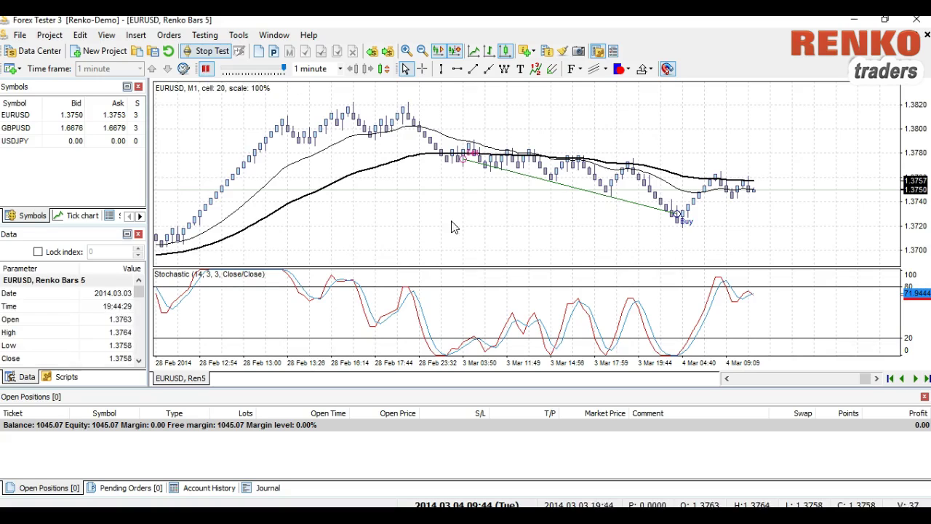
pyautogui.click(422, 69)
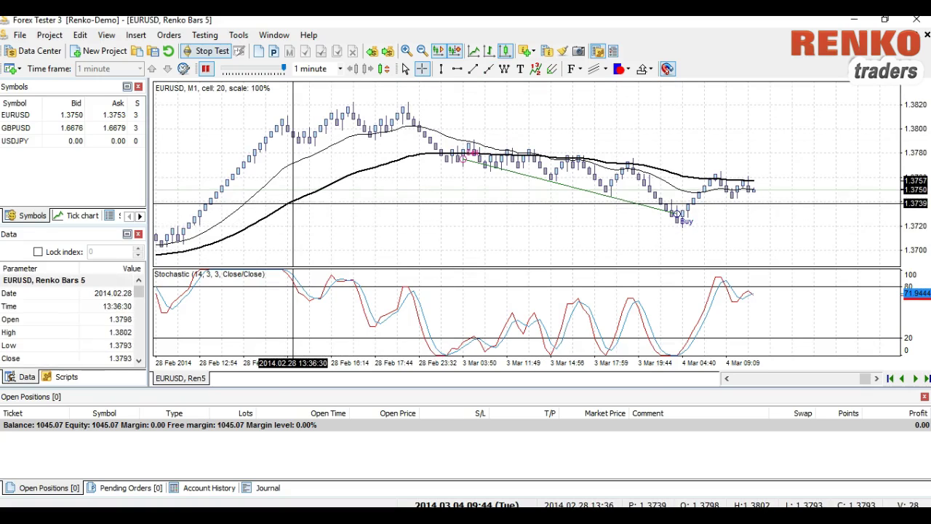
# - Place a market sell order for 0.1 lot of EURUSD with a take profit of 1.373
pyautogui.press('F2')
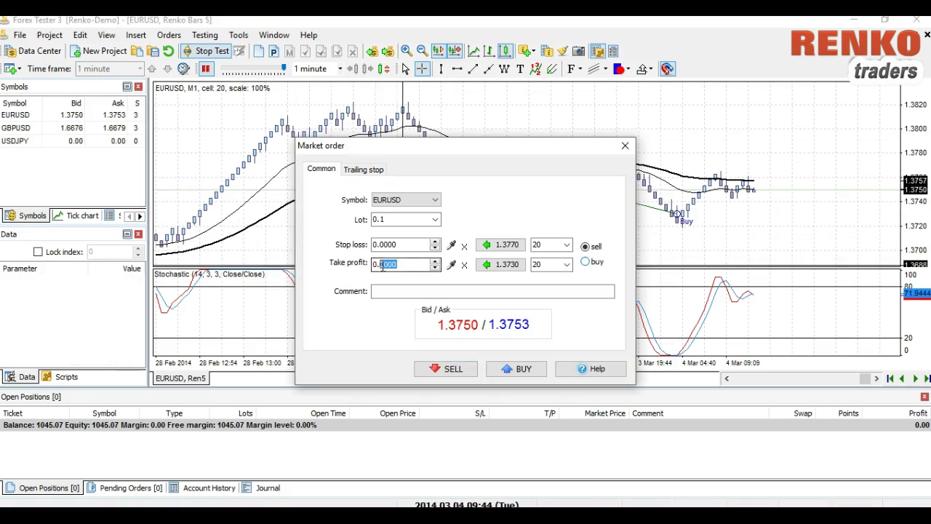
pyautogui.moveTo(382, 266); pyautogui.dragTo(301, 271)
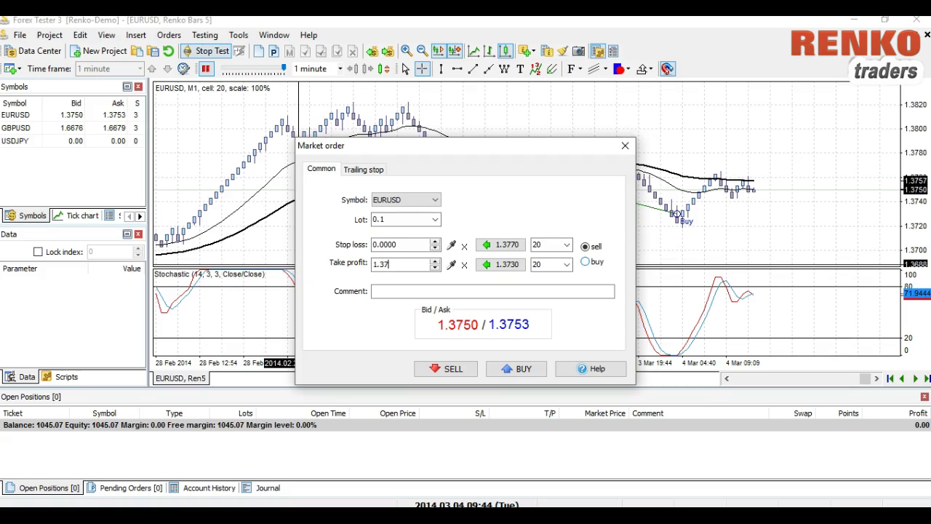
pyautogui.write('1.373')
pyautogui.click(445, 368)
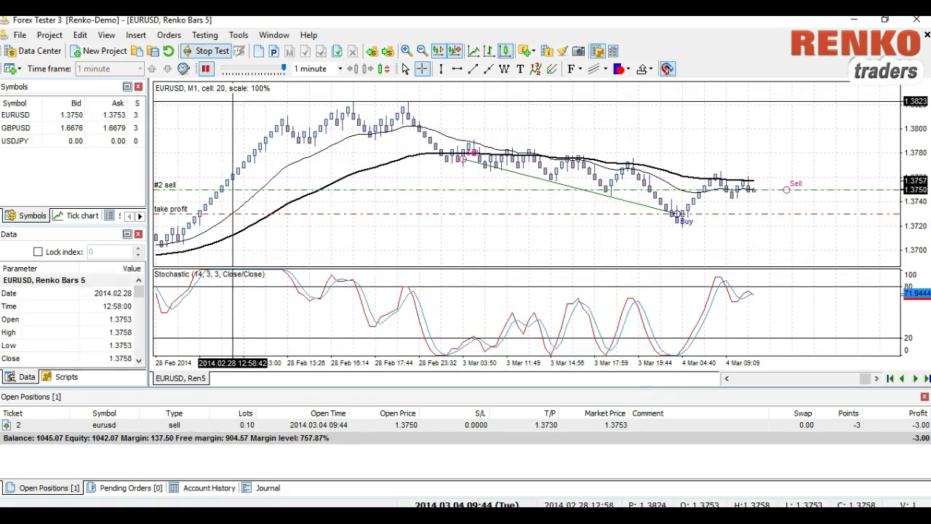
# - Resume the test and advance it in stages to 6 March 2014 19:35, with the crosshair active on the chart
pyautogui.click(207, 69)
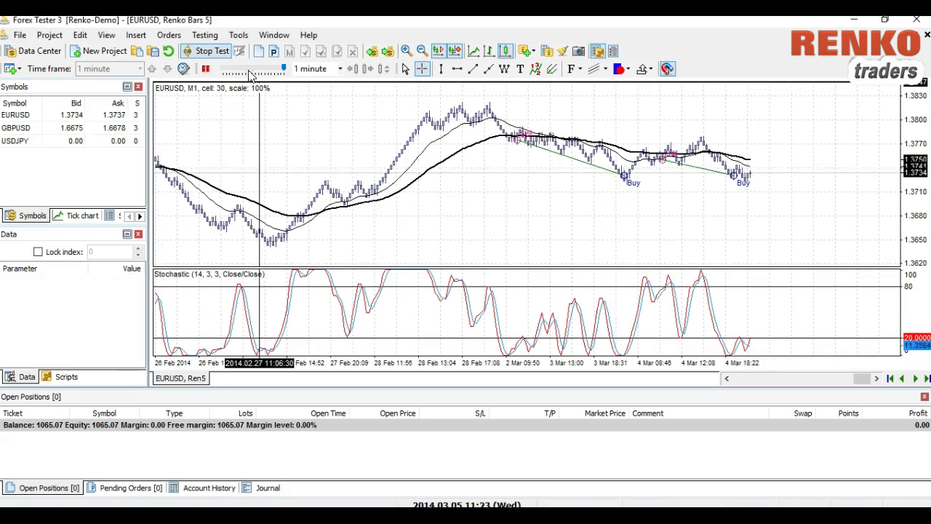
pyautogui.click(206, 68)
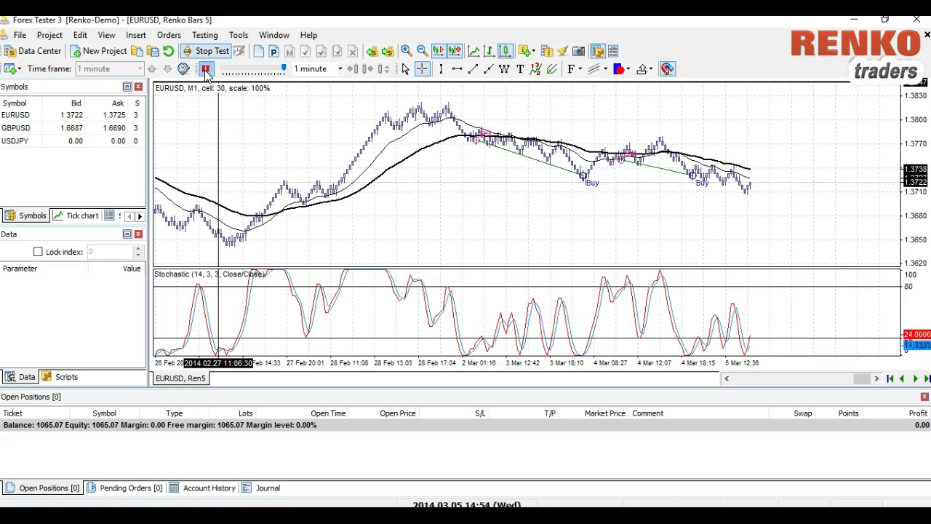
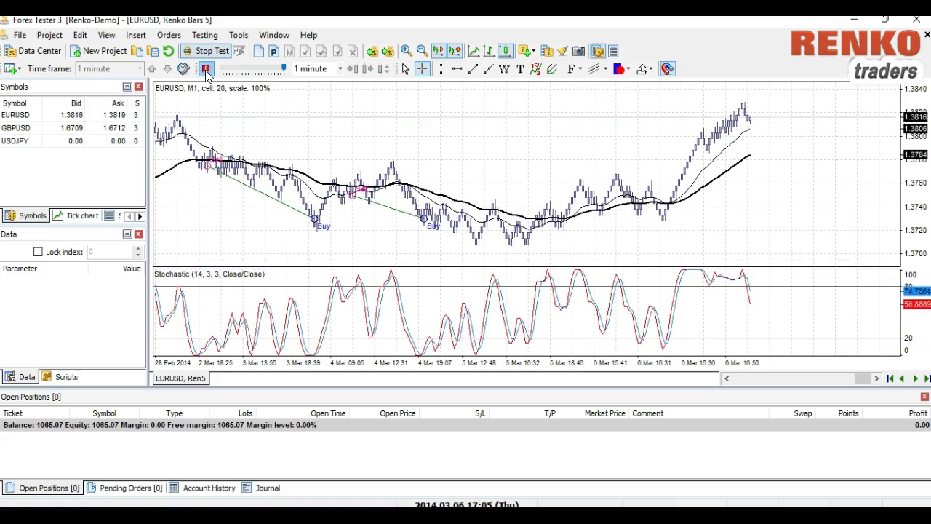
pyautogui.click(743, 273)
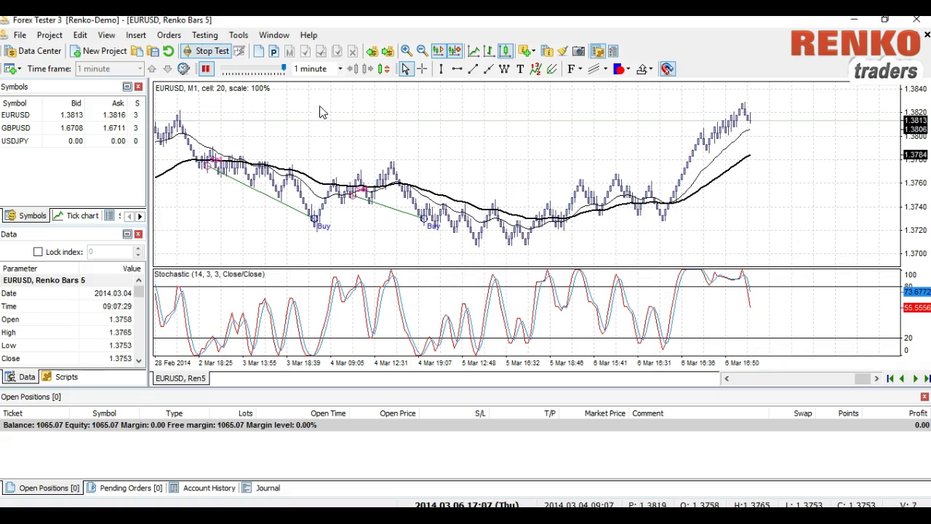
pyautogui.click(207, 69)
pyautogui.click(422, 69)
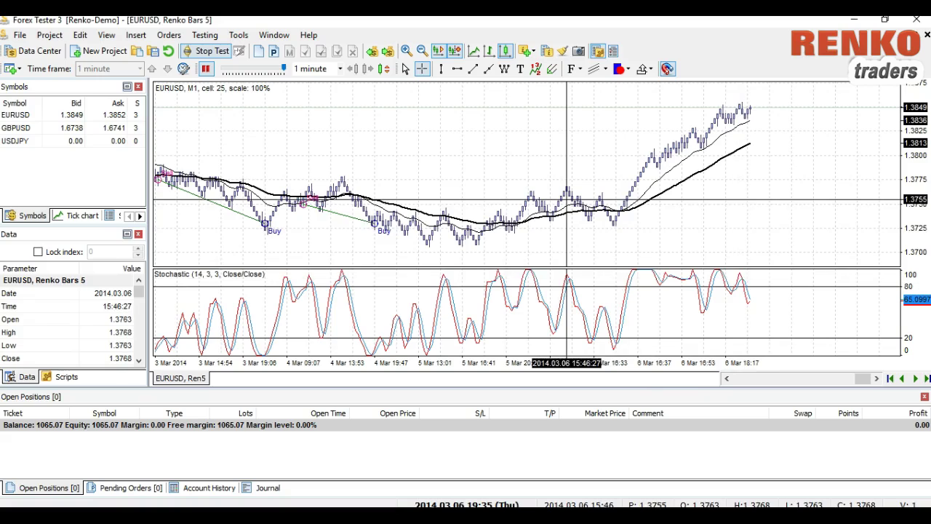
# - Place a market sell order for 0.1 lot of EURUSD with a take profit of 1.3775
pyautogui.press('F9')
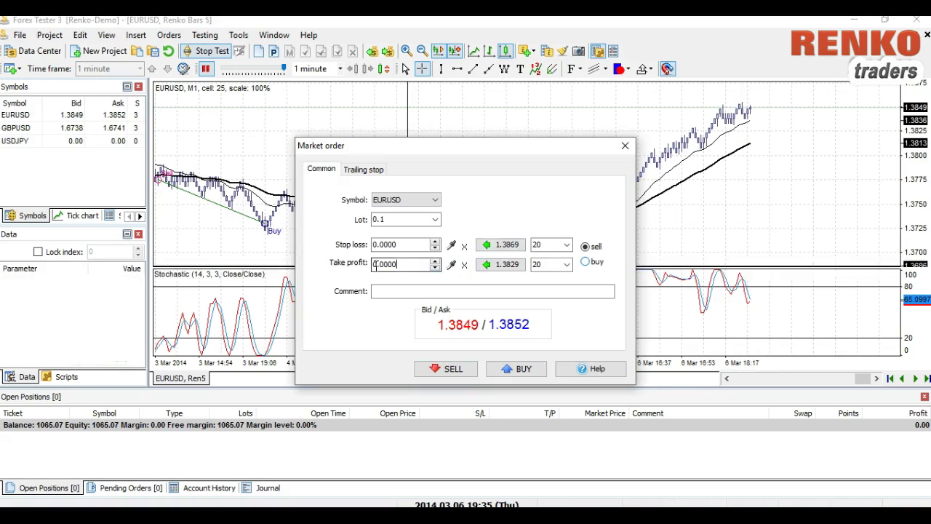
pyautogui.write('1.3')
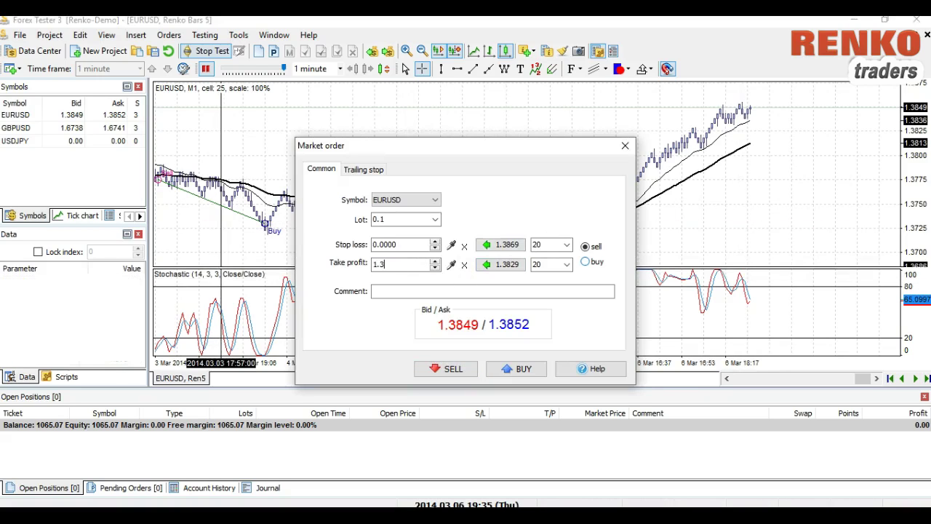
pyautogui.write('775')
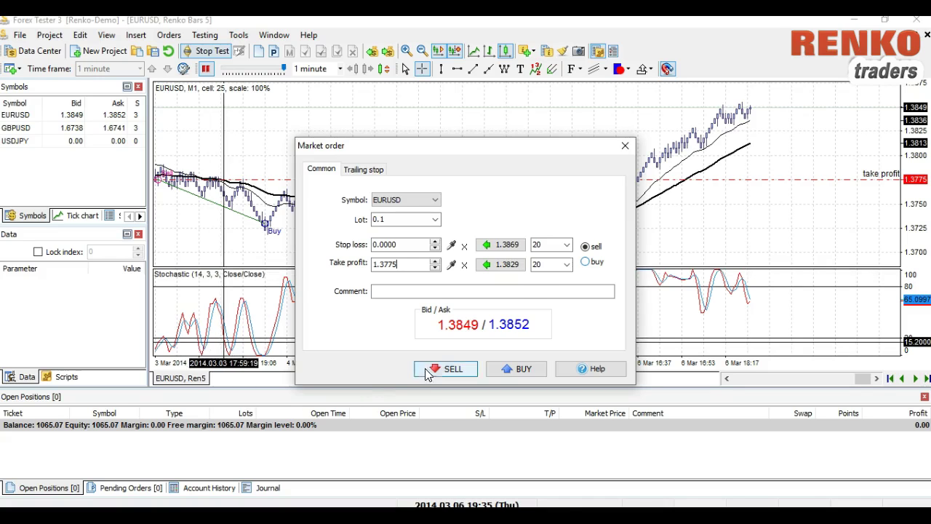
pyautogui.click(448, 368)
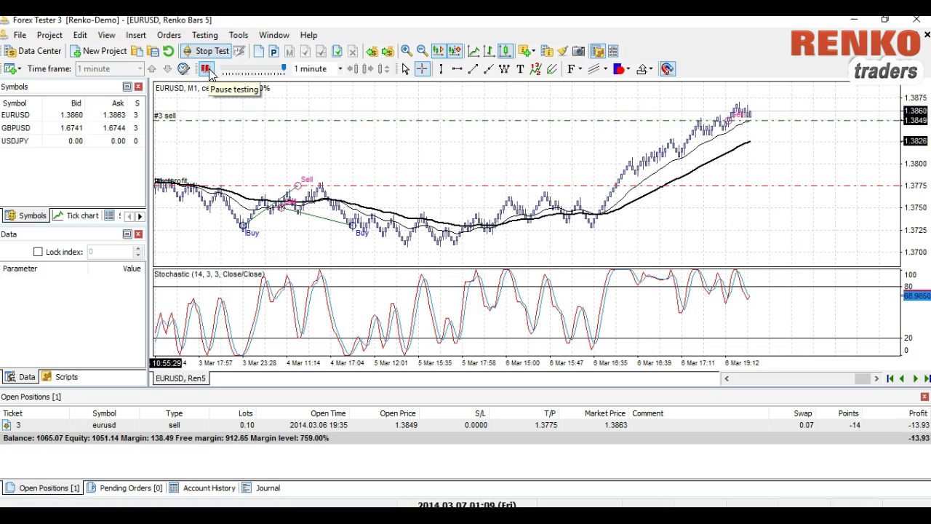
# - Add a second 0.1 lot EURUSD market sell order with the same 1.3775 take profit
pyautogui.press('F9')
pyautogui.doubleClick(391, 266)
pyautogui.write('1.3775')
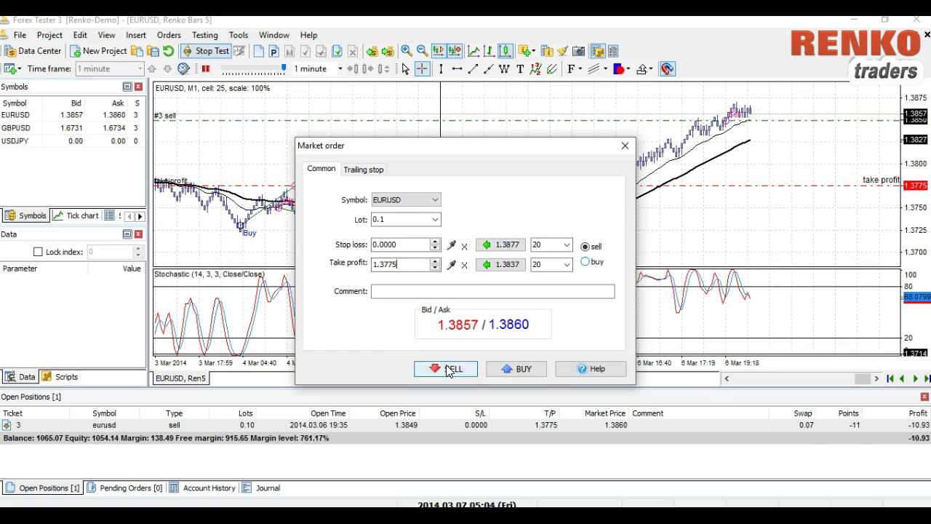
pyautogui.click(450, 369)
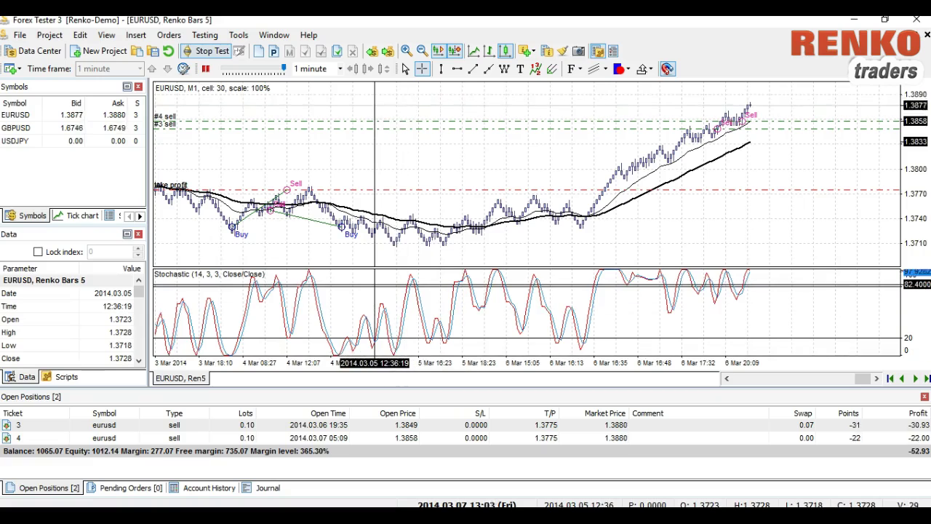
# - Place a market sell order for 0.1 lot of EURUSD and modify the new position's take profit to 1.3775
pyautogui.press('F9')
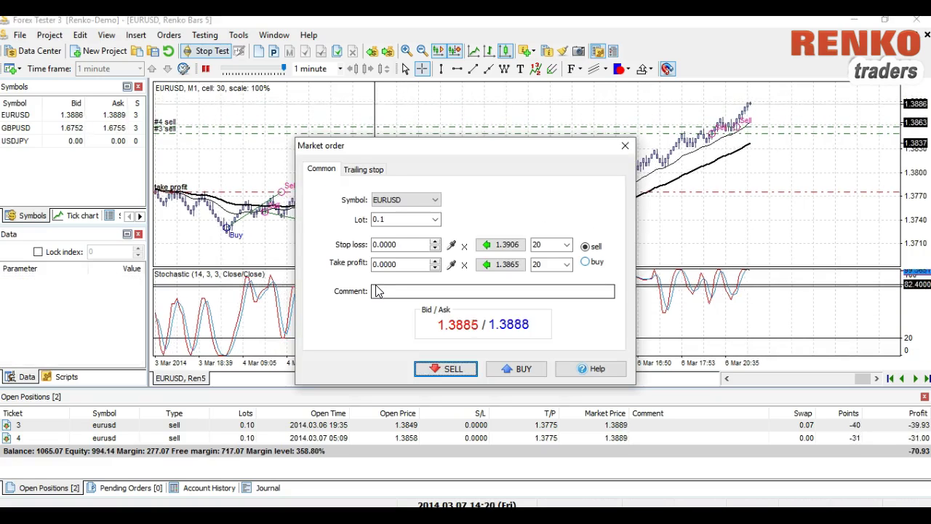
pyautogui.click(444, 368)
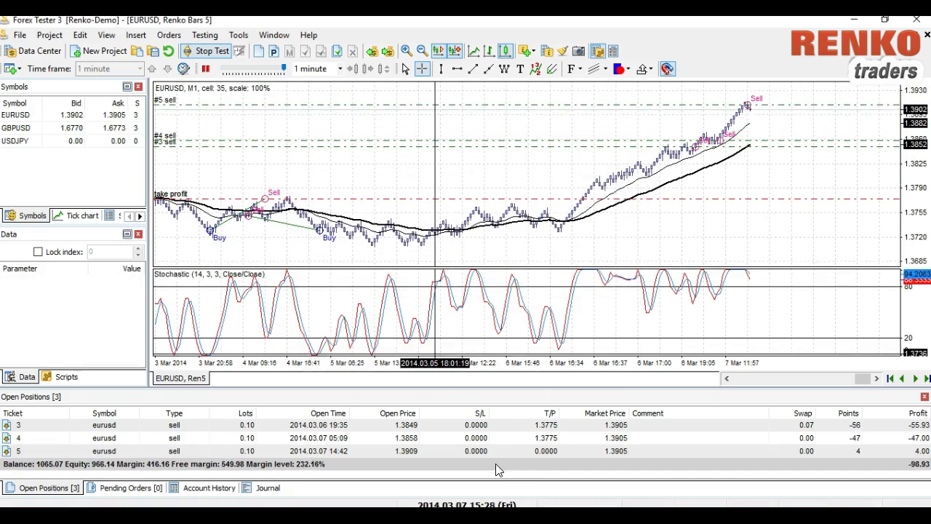
pyautogui.rightClick(472, 451)
pyautogui.click(553, 341)
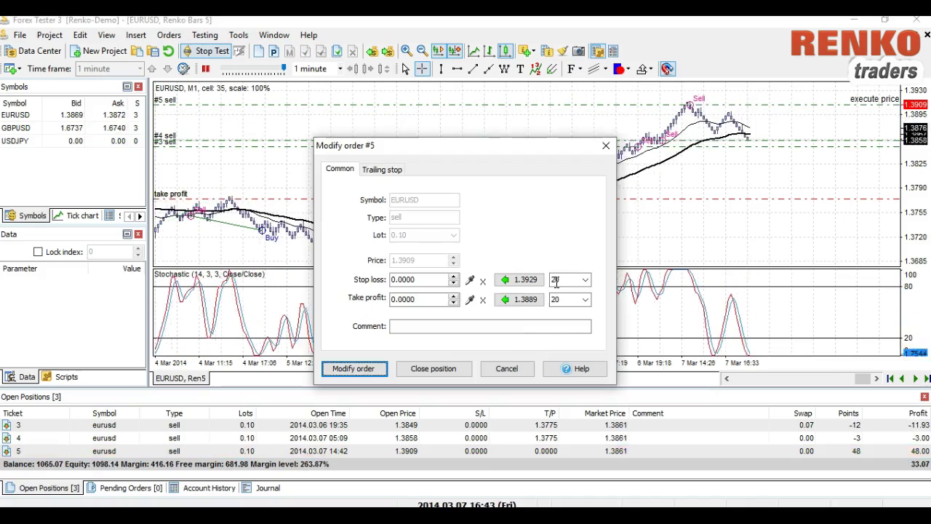
pyautogui.press('Tab')
pyautogui.write('1.3775')
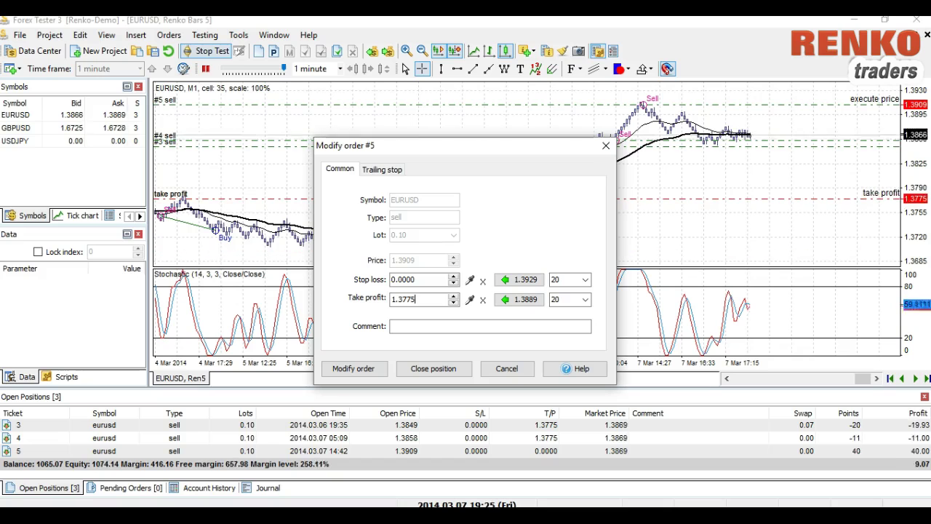
pyautogui.click(344, 368)
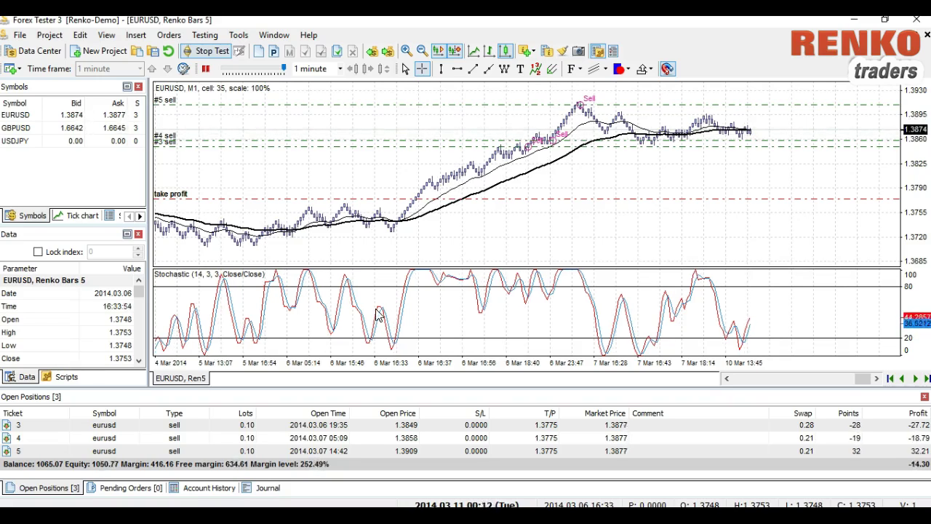
# - Set the test's tick package size to 5 mins and place another 0.1 lot EURUSD market sell order
pyautogui.click(339, 69)
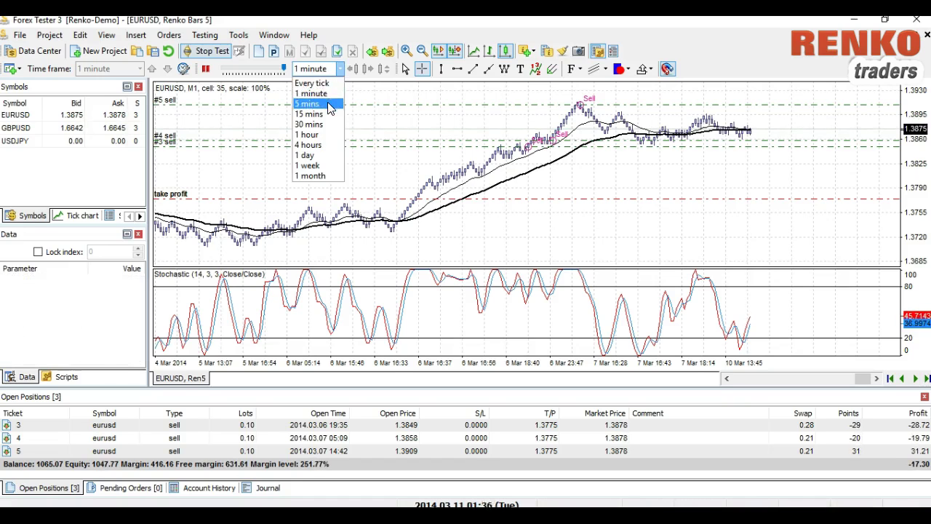
pyautogui.click(332, 104)
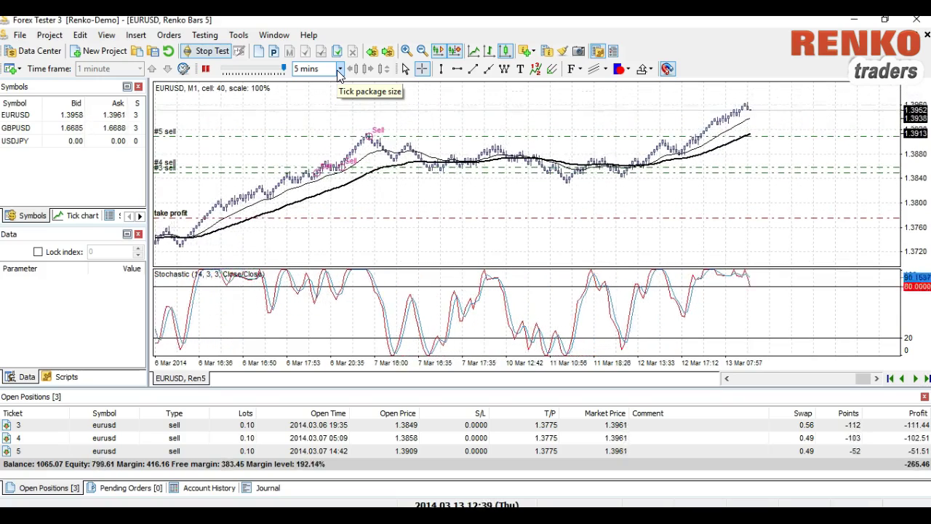
pyautogui.press('F9')
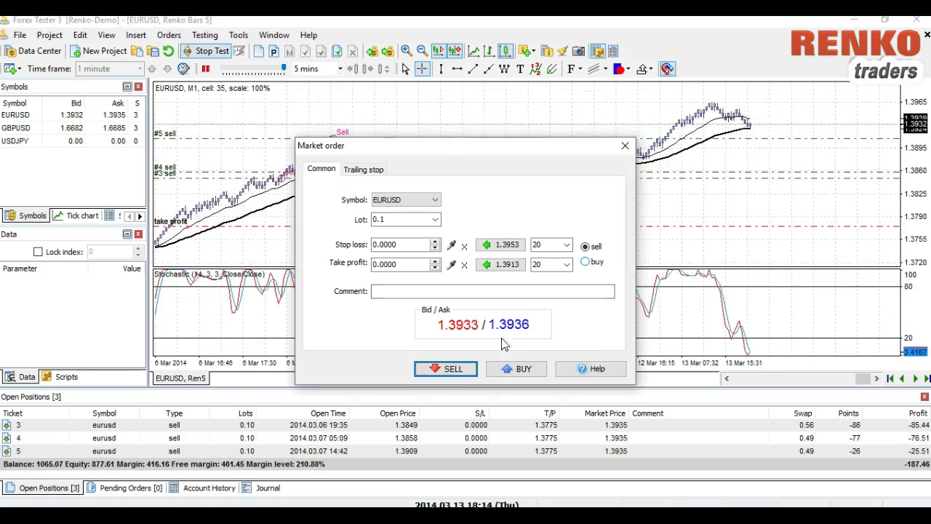
pyautogui.click(472, 369)
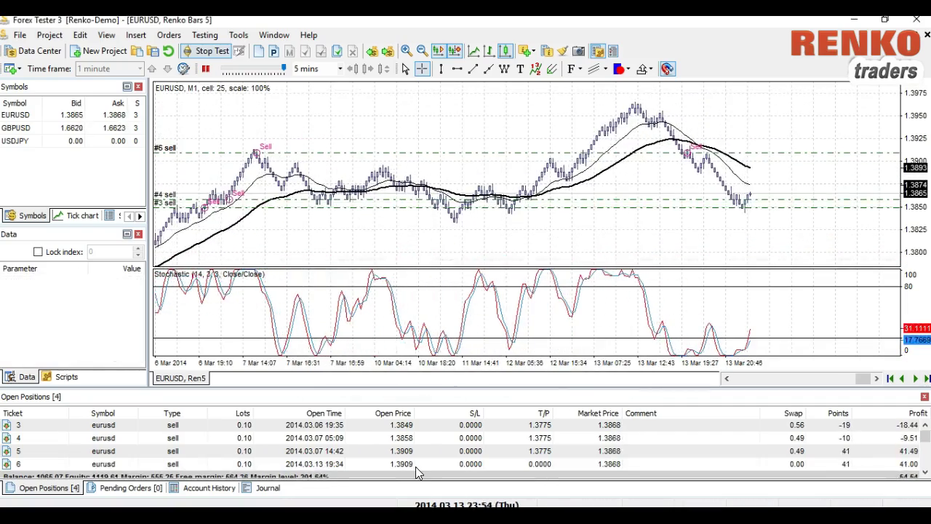
# - Modify the newest open sell position, order #6, to have a take profit of 1.3775
pyautogui.rightClick(416, 465)
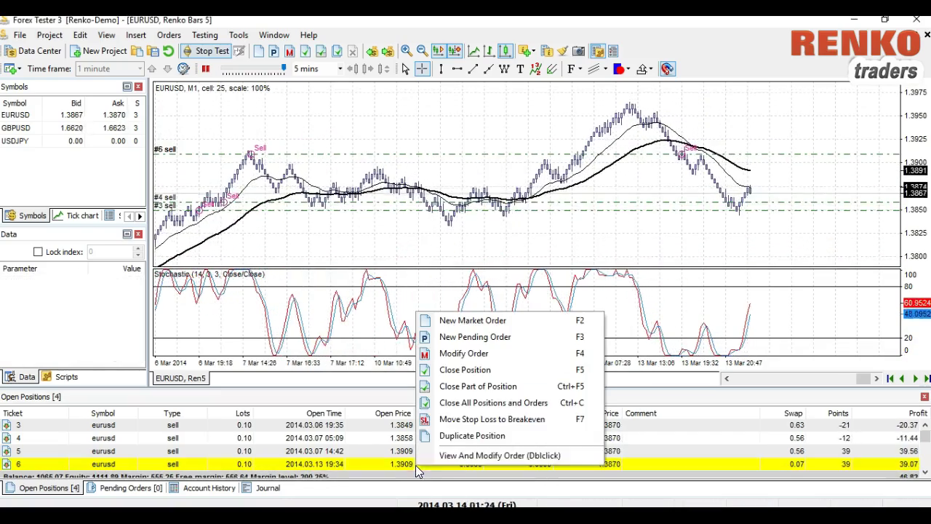
pyautogui.click(329, 465)
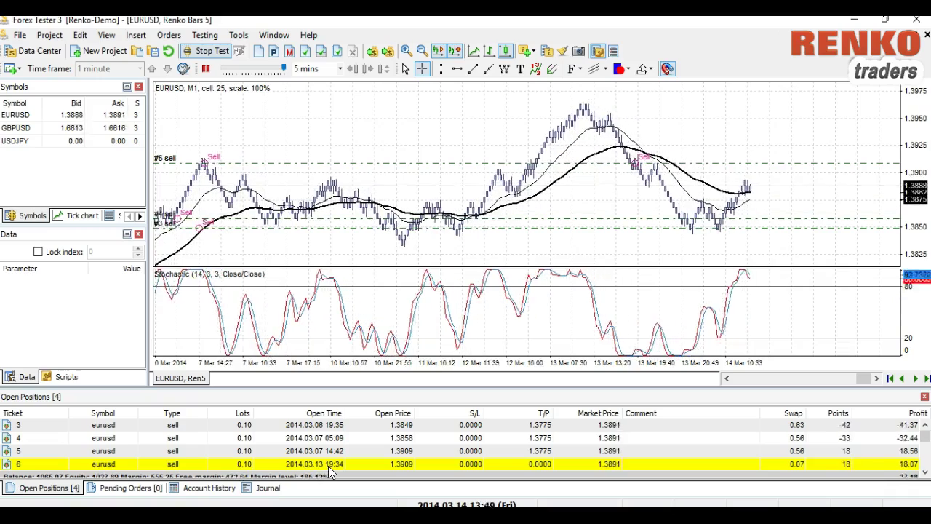
pyautogui.rightClick(411, 462)
pyautogui.click(459, 350)
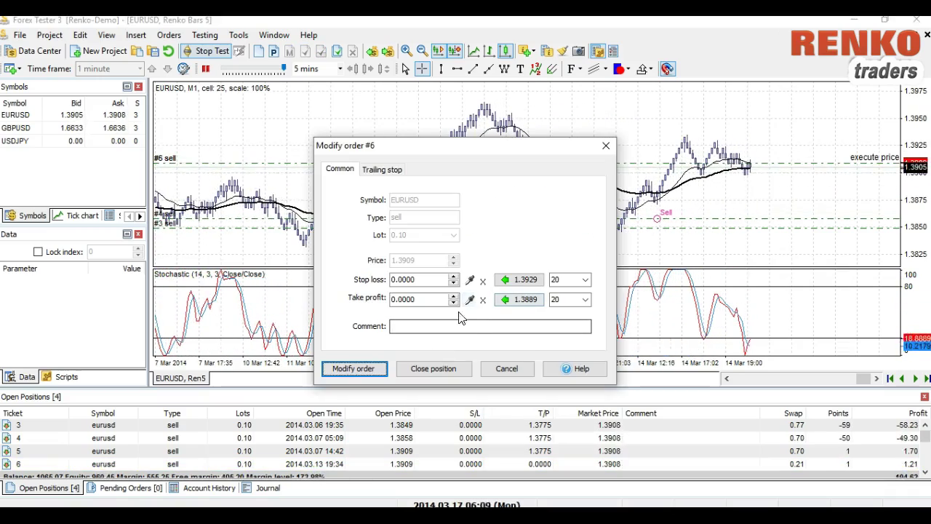
pyautogui.doubleClick(417, 299)
pyautogui.write('1.')
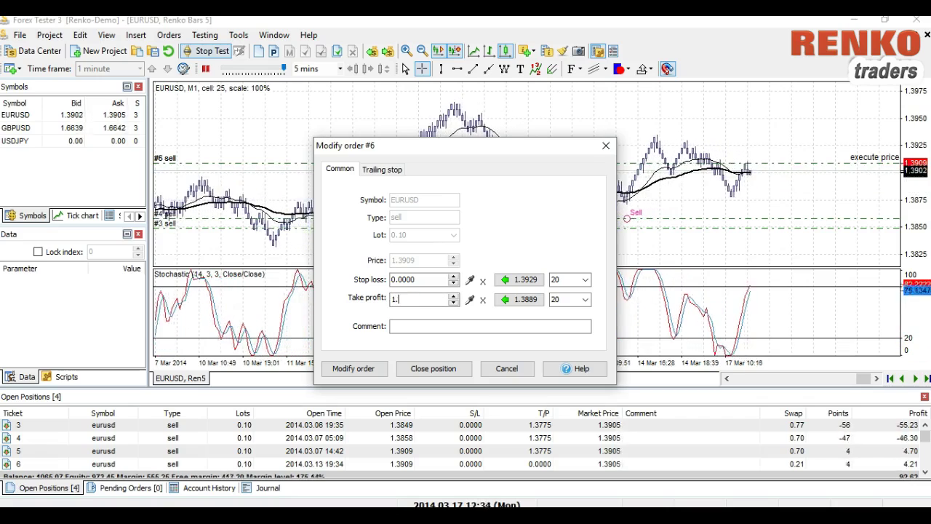
pyautogui.write('3775')
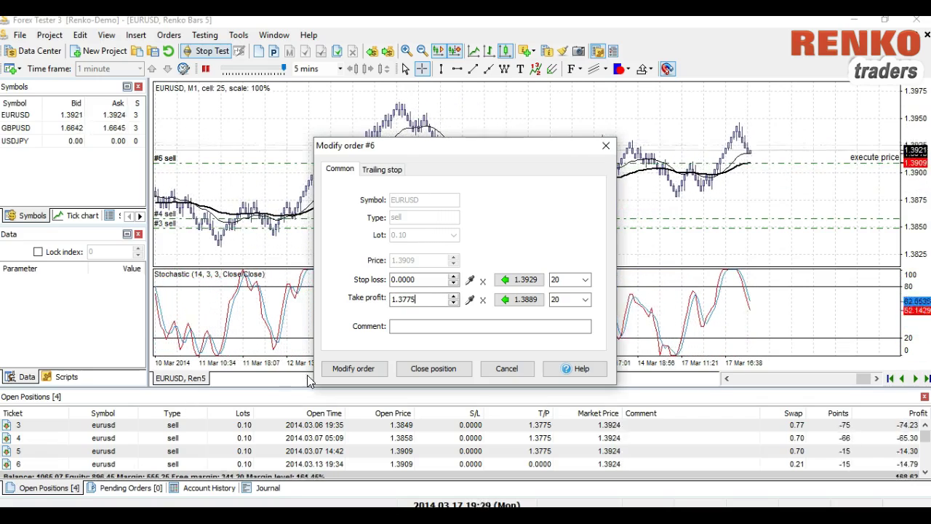
pyautogui.press('Return')
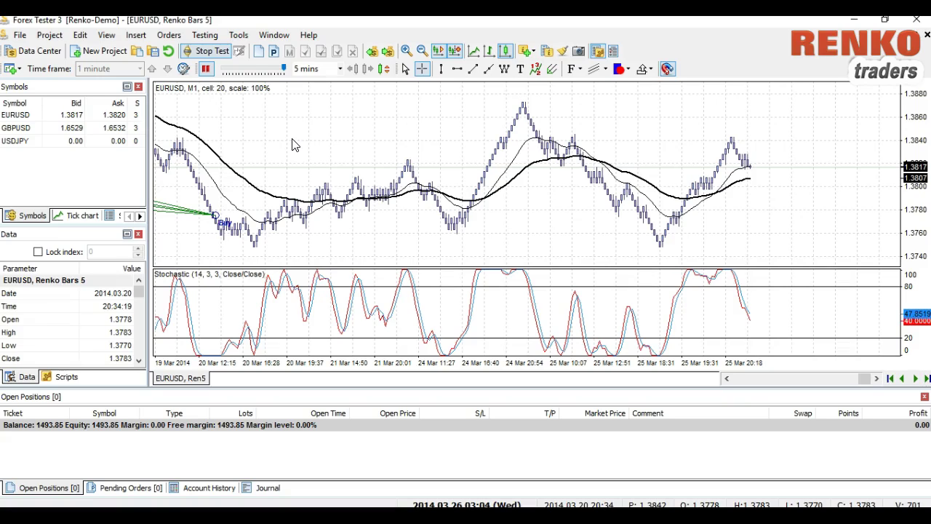
# - Draw a wave line through the price swings from the highest 24 March peak to the most recent 25 March high
pyautogui.click(504, 69)
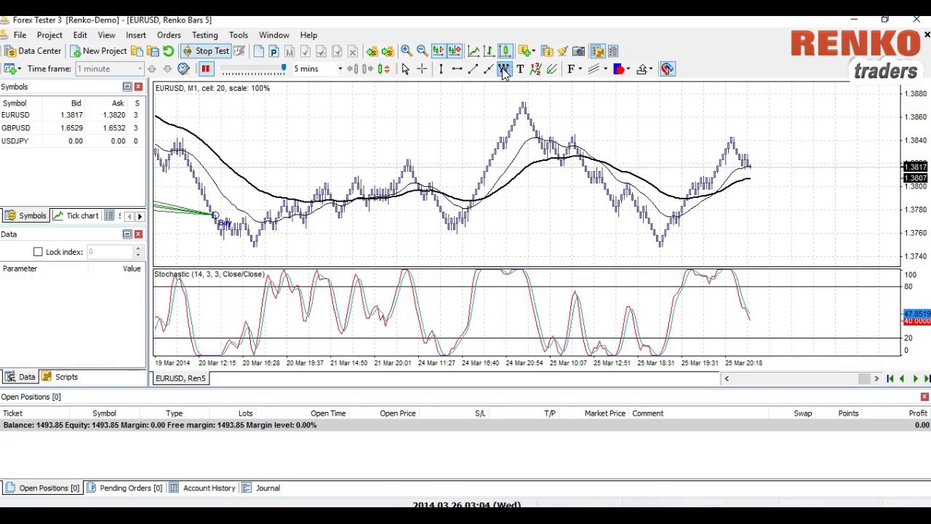
pyautogui.moveTo(522, 104)
pyautogui.mouseDown()
pyautogui.moveTo(587, 158)
pyautogui.moveTo(617, 215)
pyautogui.mouseUp()
pyautogui.click(616, 213)
pyautogui.click(627, 183)
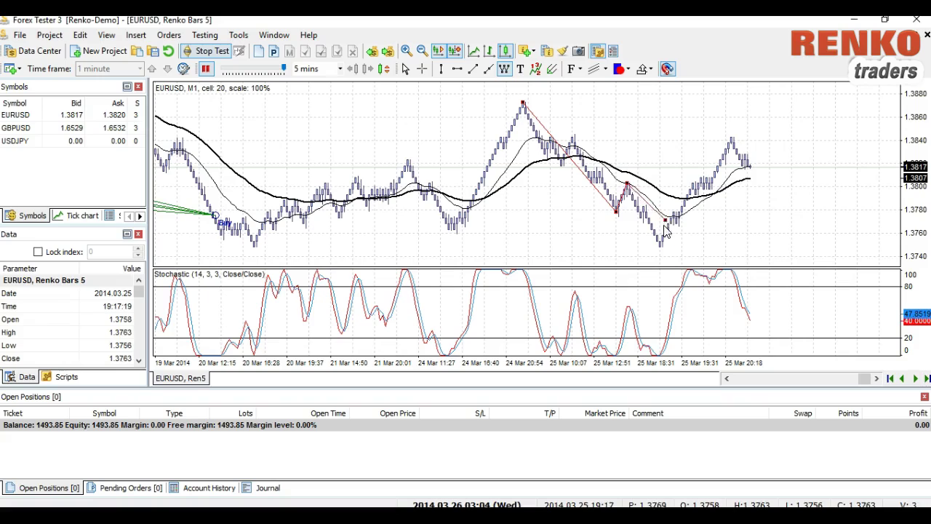
pyautogui.click(660, 246)
pyautogui.click(732, 138)
# - Draw a horizontal line at 1.3873 along the highest peak and add a default text label below it at 1.3855
pyautogui.click(473, 69)
pyautogui.click(601, 102)
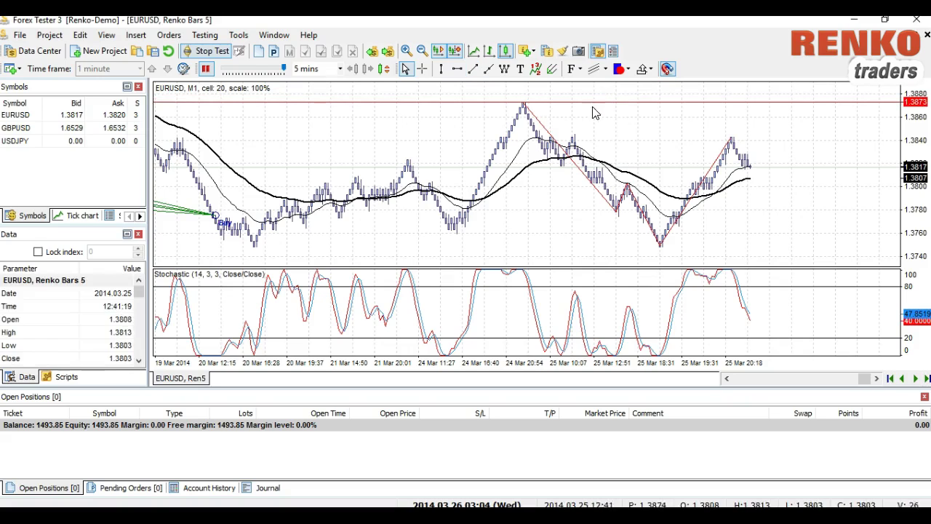
pyautogui.click(520, 68)
pyautogui.click(647, 122)
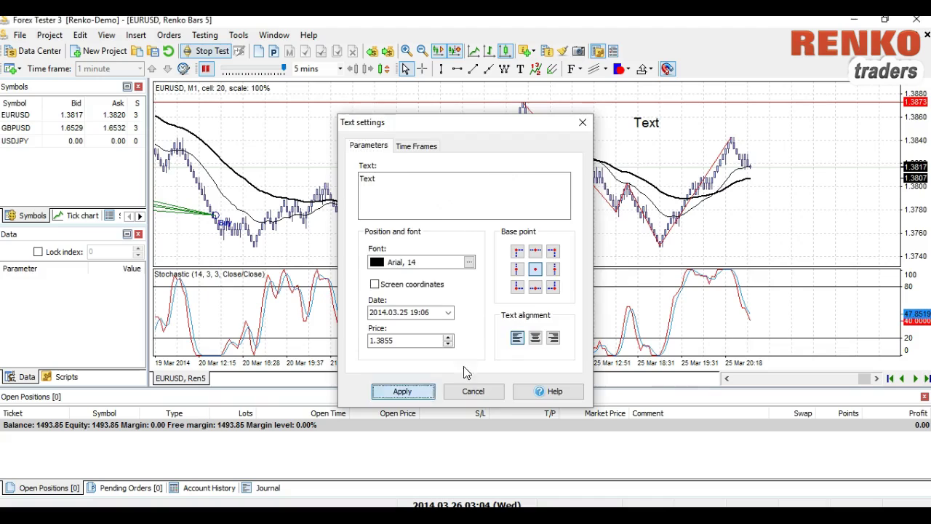
pyautogui.click(400, 391)
pyautogui.rightClick(630, 211)
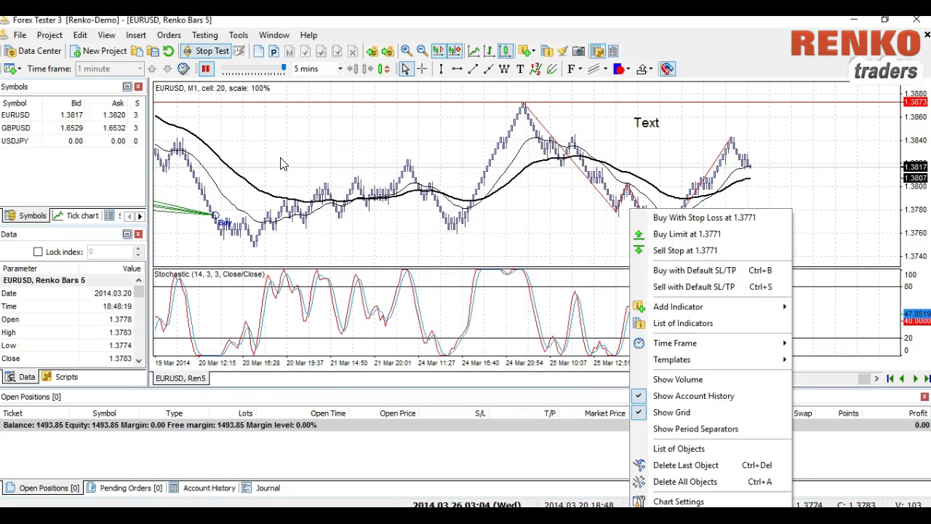
pyautogui.click(283, 164)
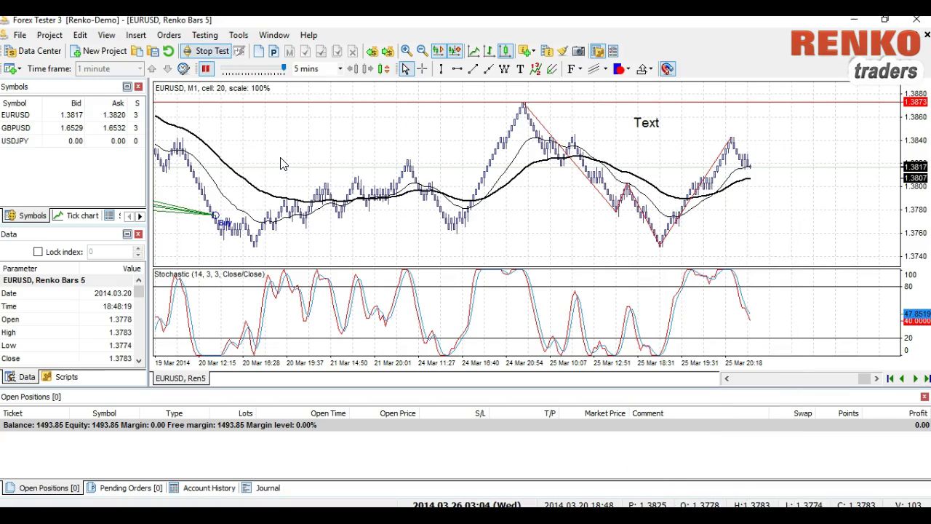